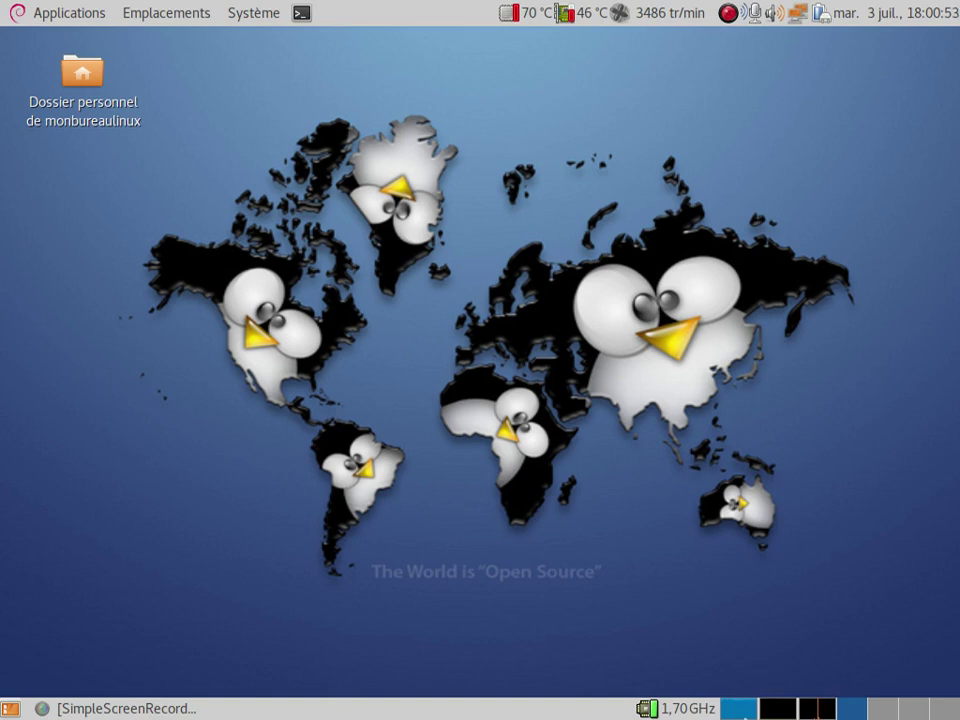
View the Système information page in the system monitor, then minimise its window
click(742, 709)
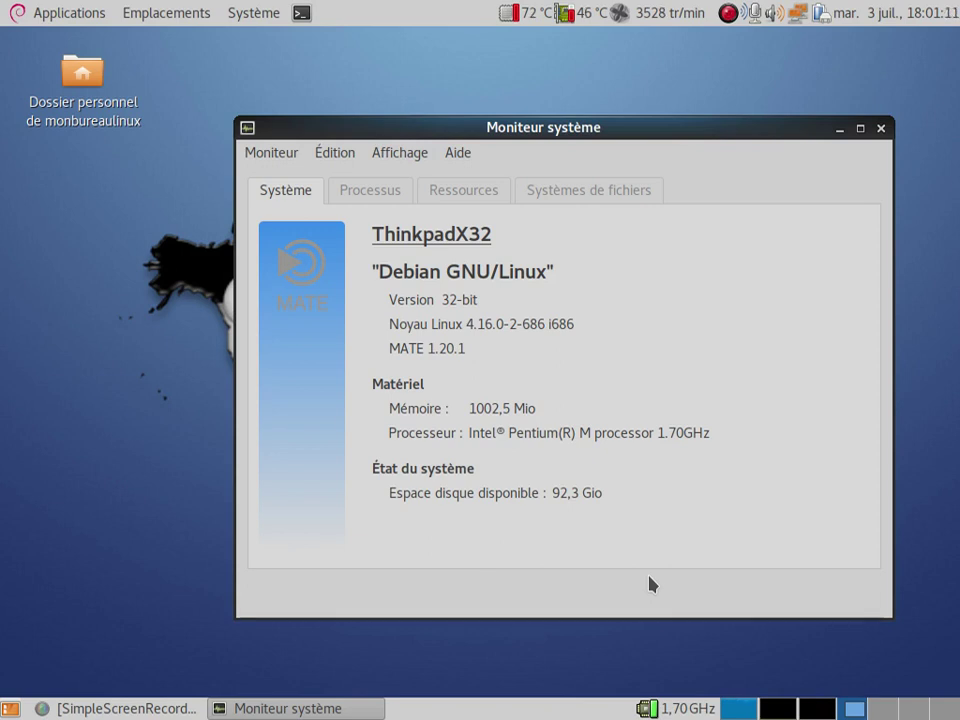
click(839, 129)
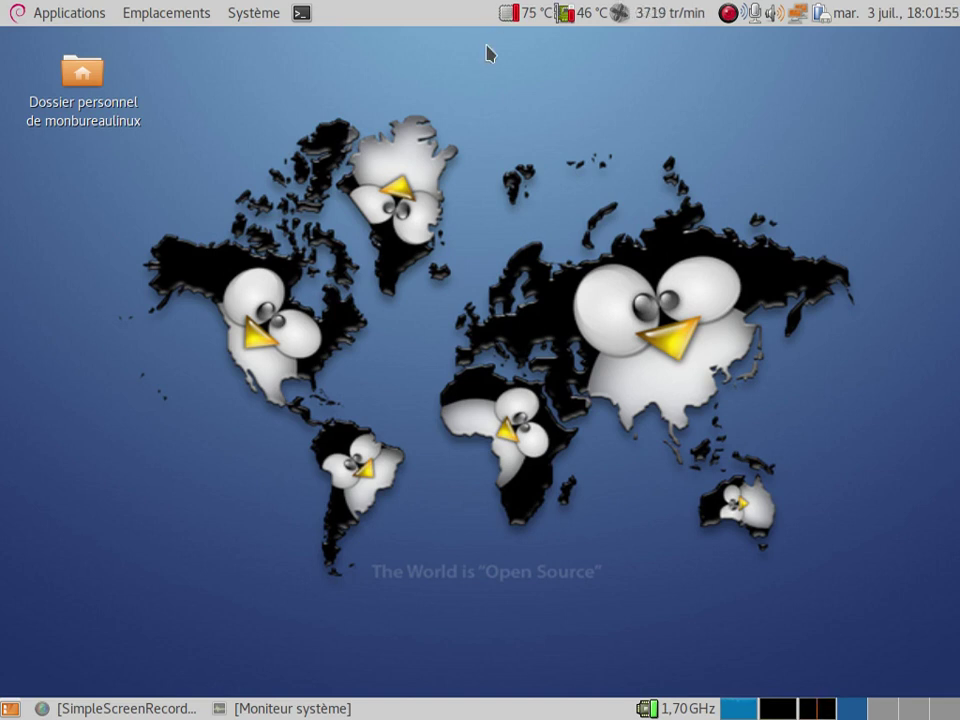
Launch the Synaptic package manager and authenticate with the root password
click(255, 14)
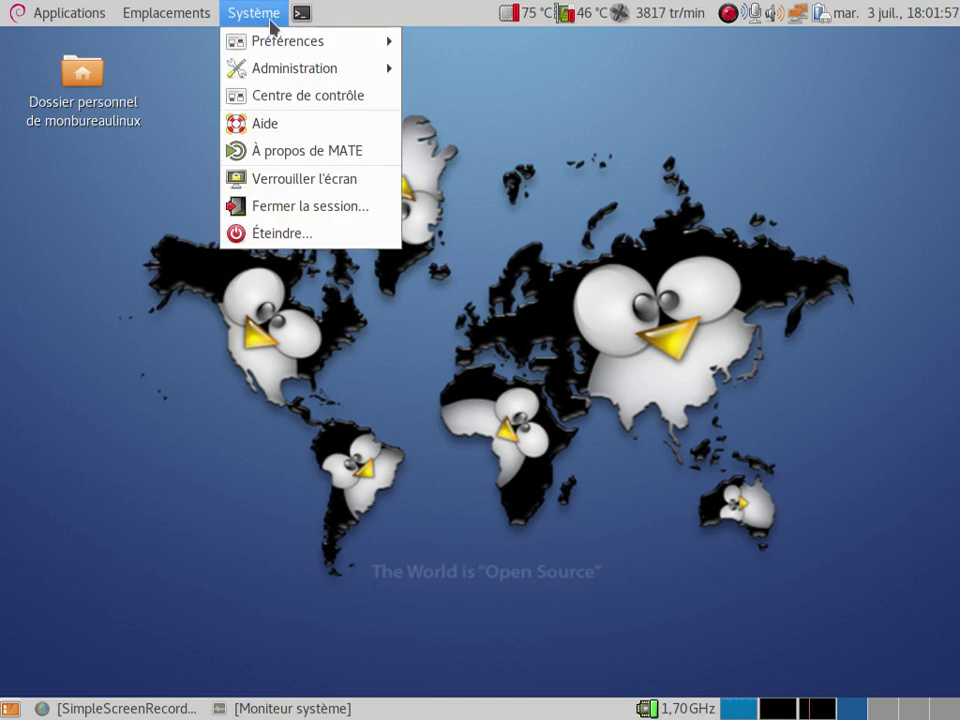
mouse_move(330, 70)
click(477, 69)
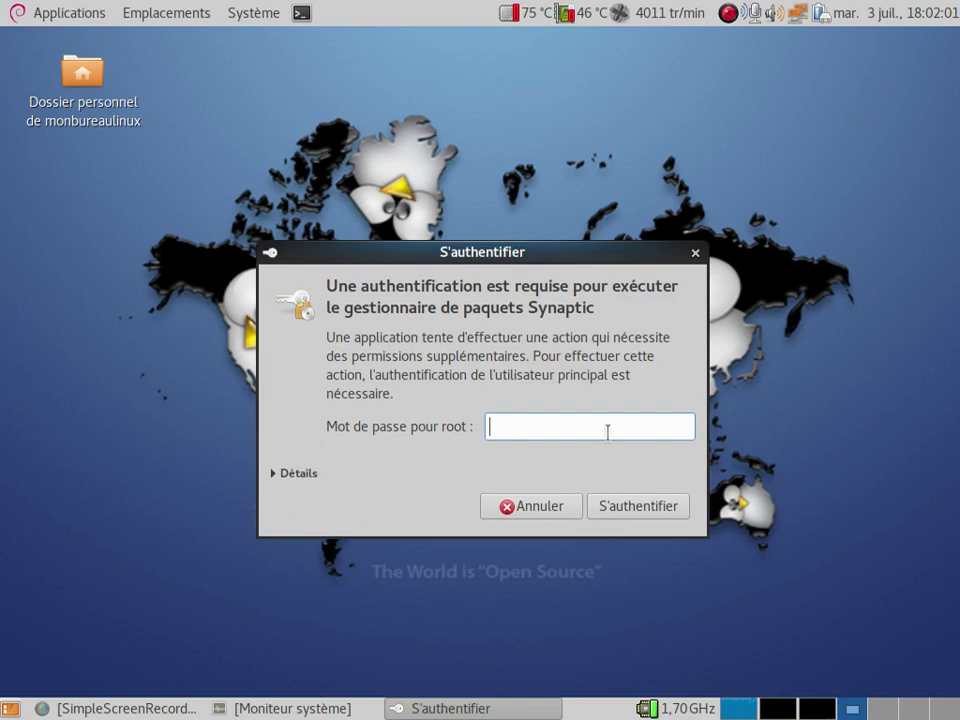
text(•••••)
key(BackSpace)
key(BackSpace)
key(BackSpace)
key(BackSpace)
key(BackSpace)
text(•••••••••)
key(Return)
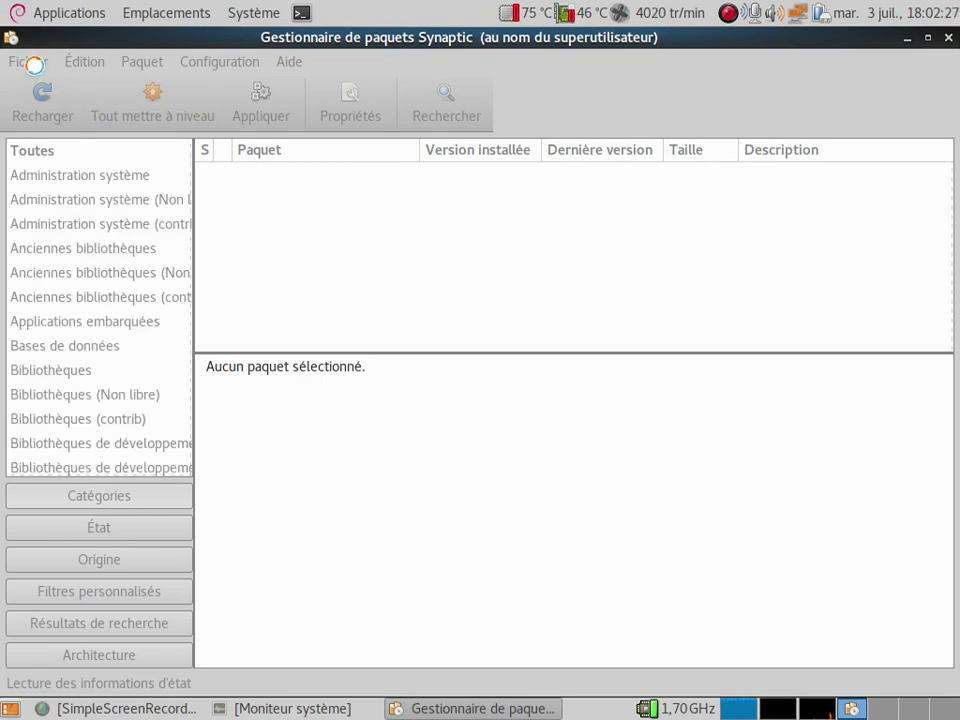
Bring up the package operations history and look through the décembre 2017 entries
click(33, 65)
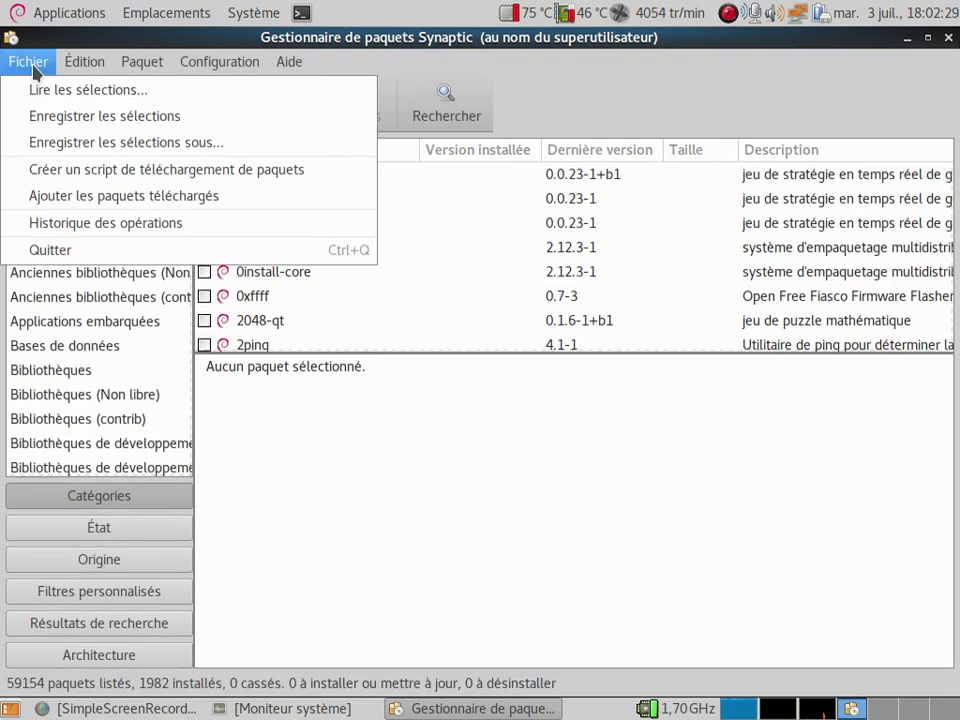
click(142, 229)
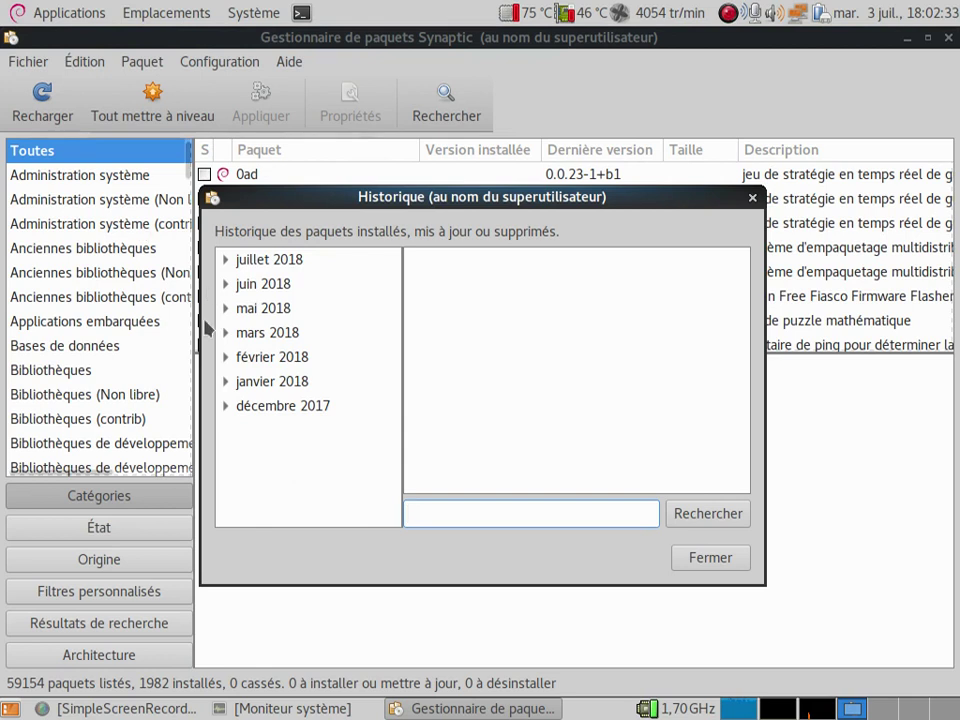
click(228, 405)
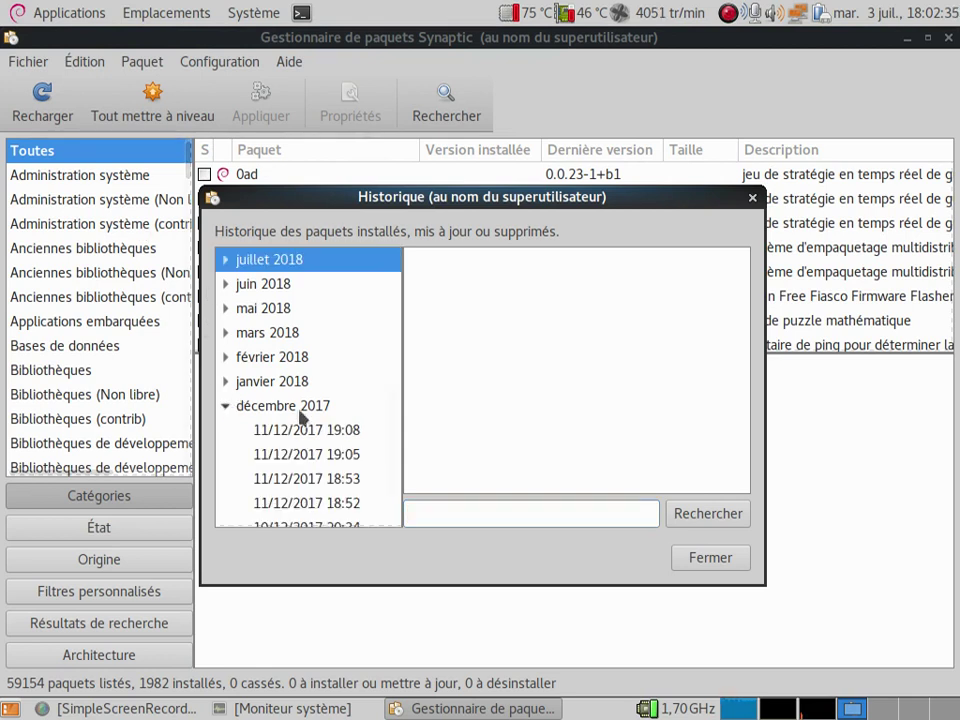
scroll(399, 349, down, 5)
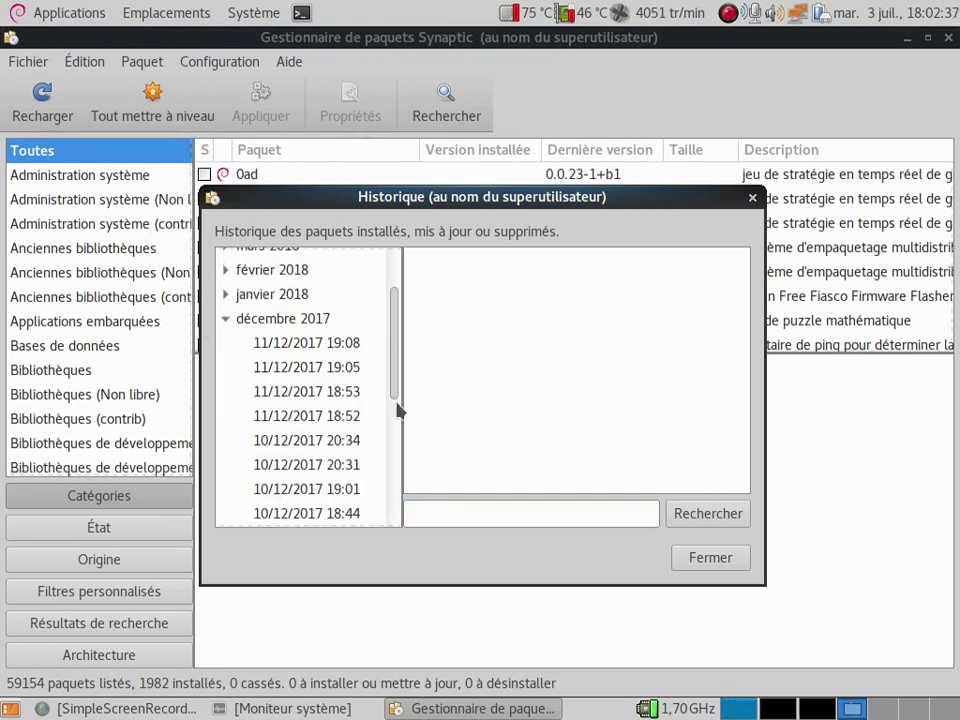
scroll(399, 515, down, 2)
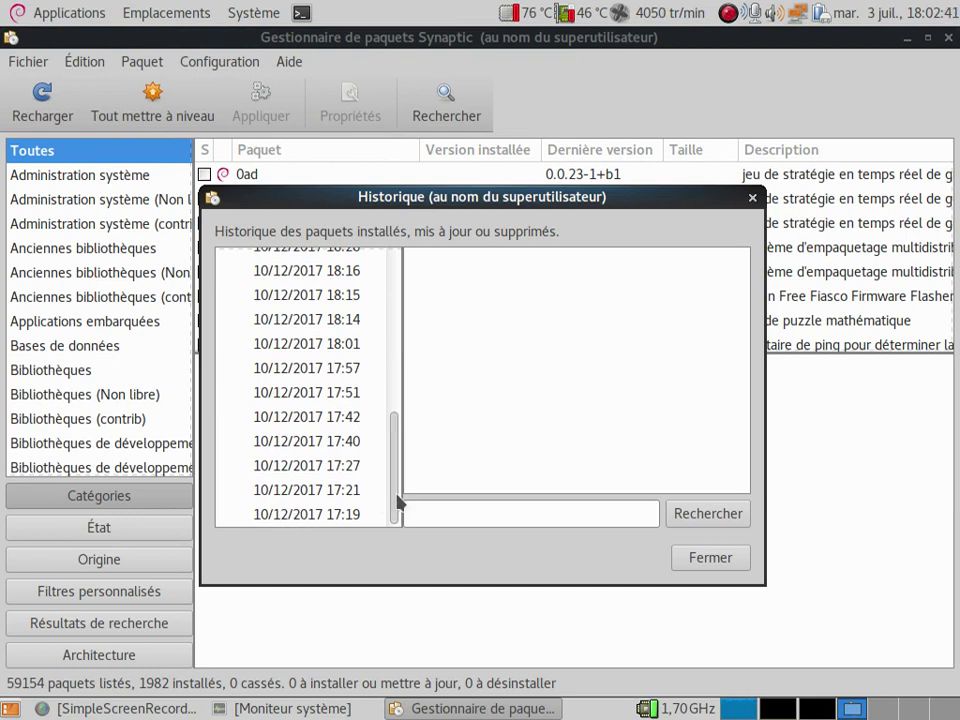
drag(396, 503, 388, 342)
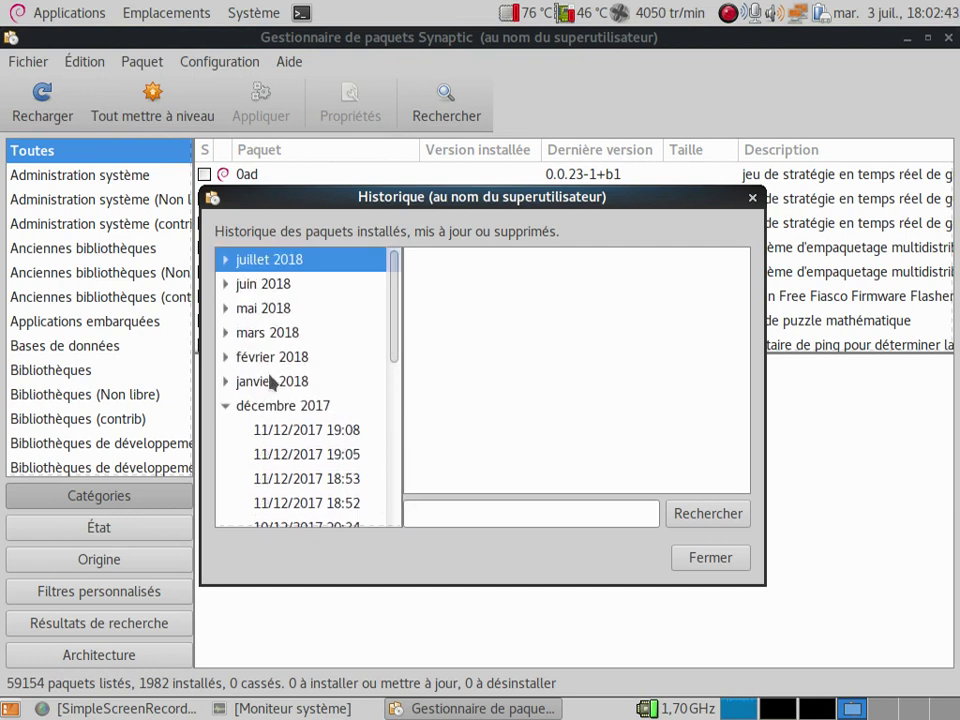
click(225, 405)
Look through the package history entries for janvier 2018 and février 2018
click(225, 382)
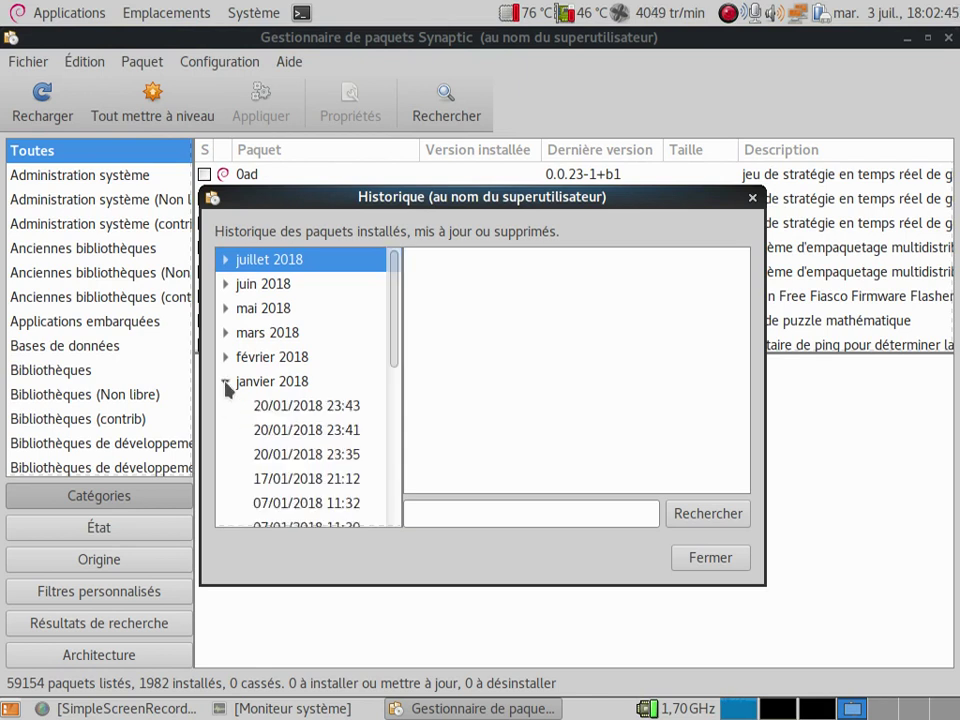
mouse_move(392, 340)
mouse_down()
mouse_move(392, 450)
mouse_move(392, 360)
mouse_up()
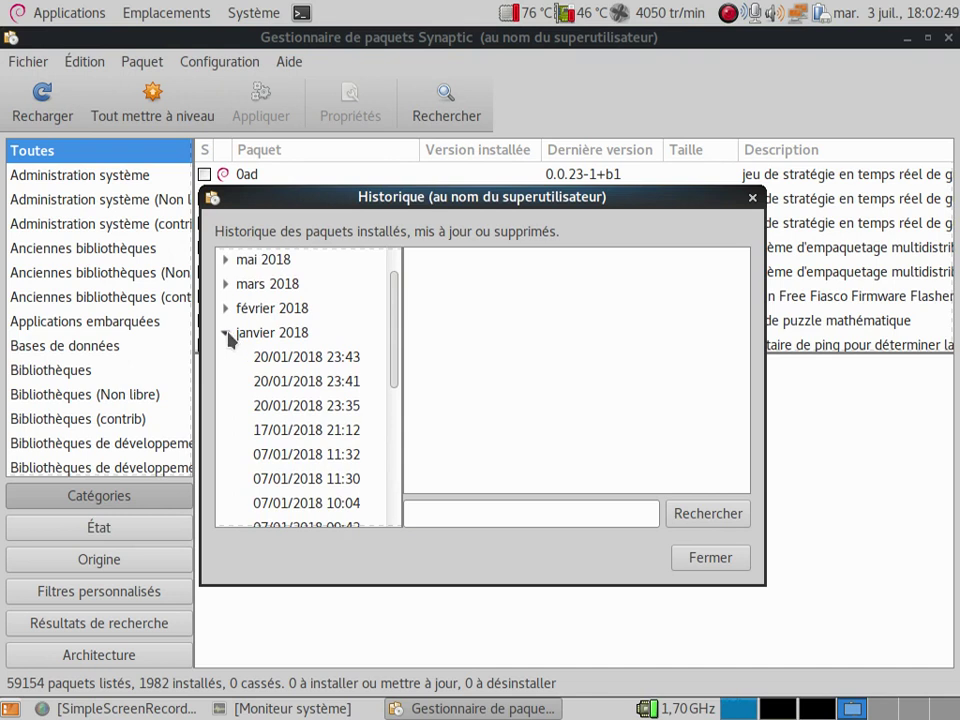
click(227, 334)
click(226, 358)
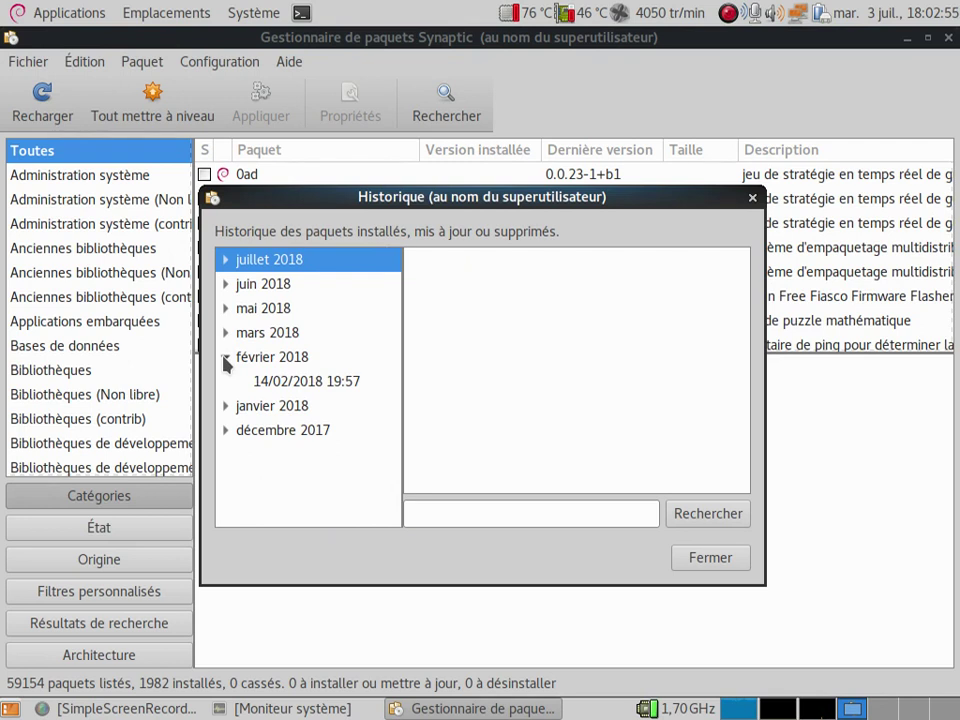
click(226, 360)
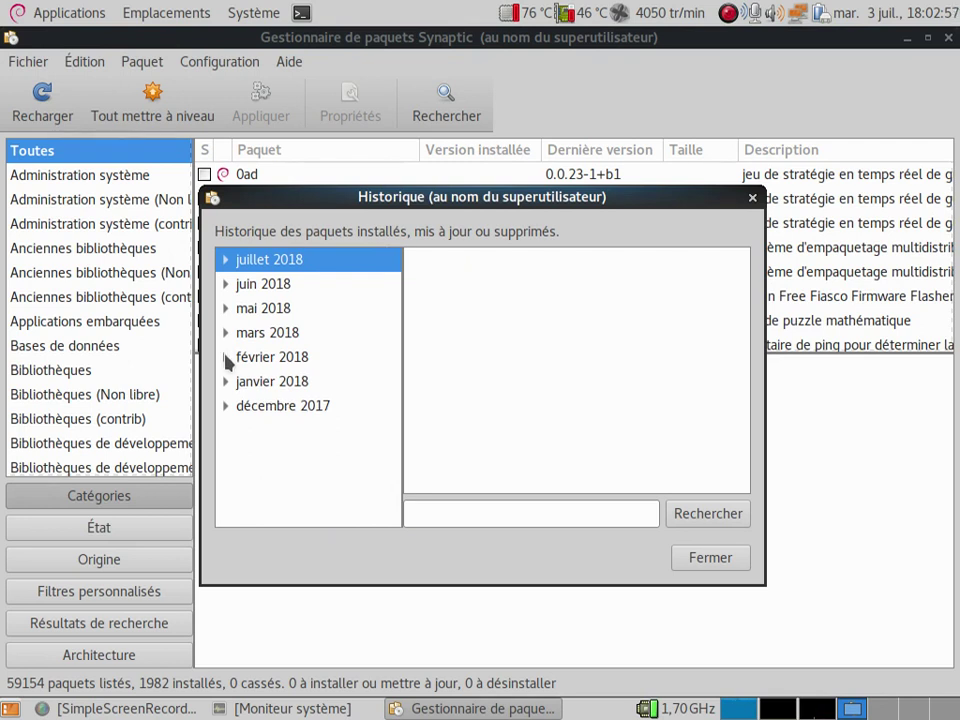
Look through the package history entries from mars 2018 to juillet 2018 and close the history
click(226, 335)
click(226, 335)
click(226, 310)
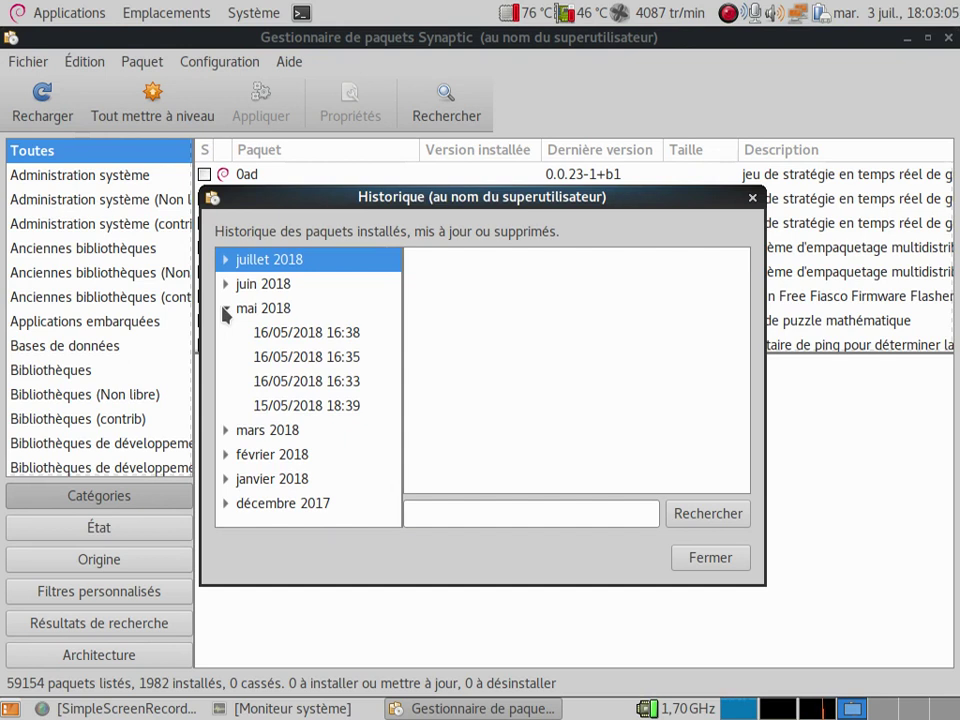
click(226, 310)
click(226, 285)
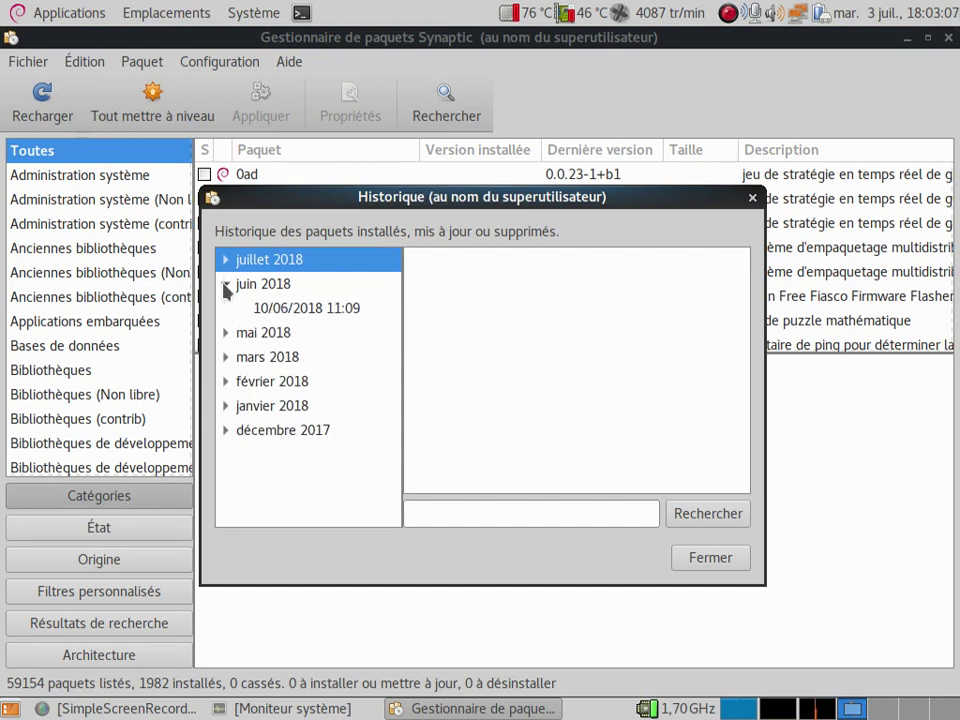
click(226, 285)
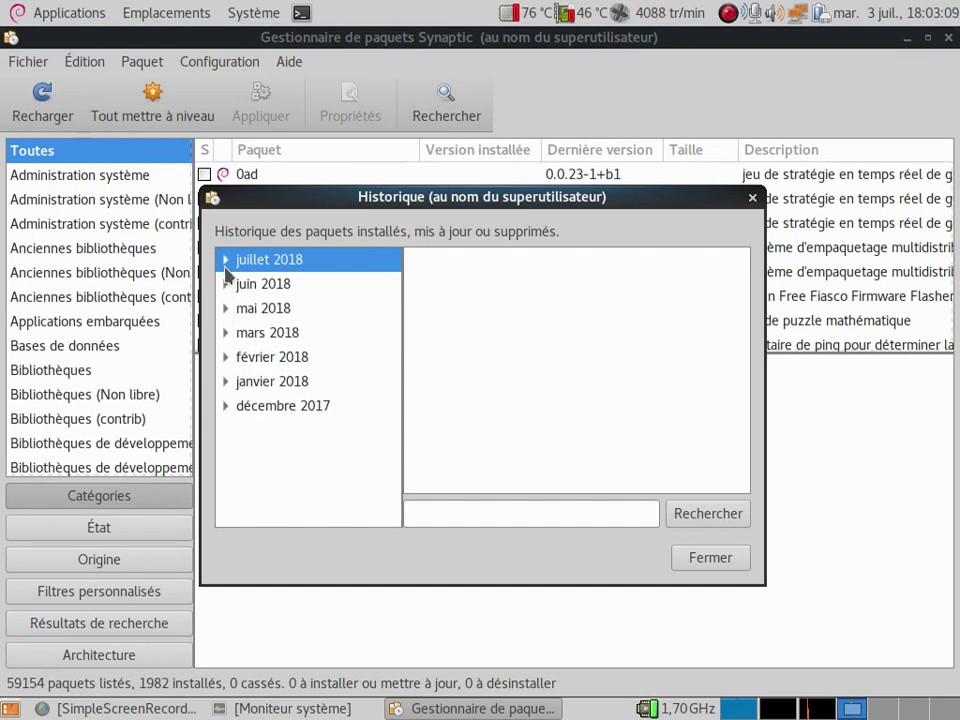
click(227, 261)
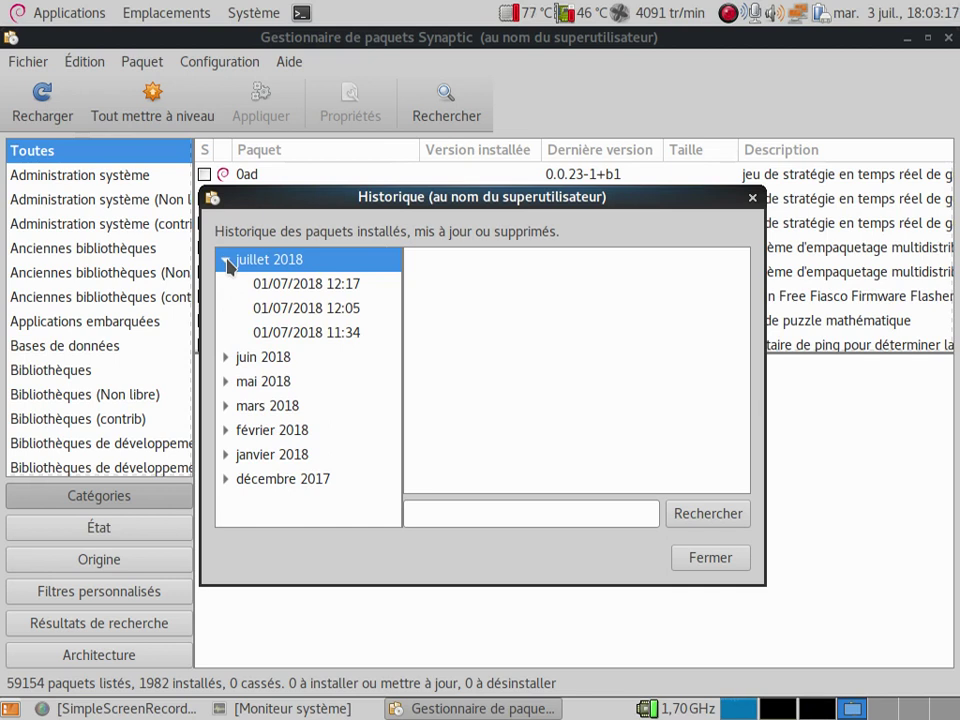
click(227, 261)
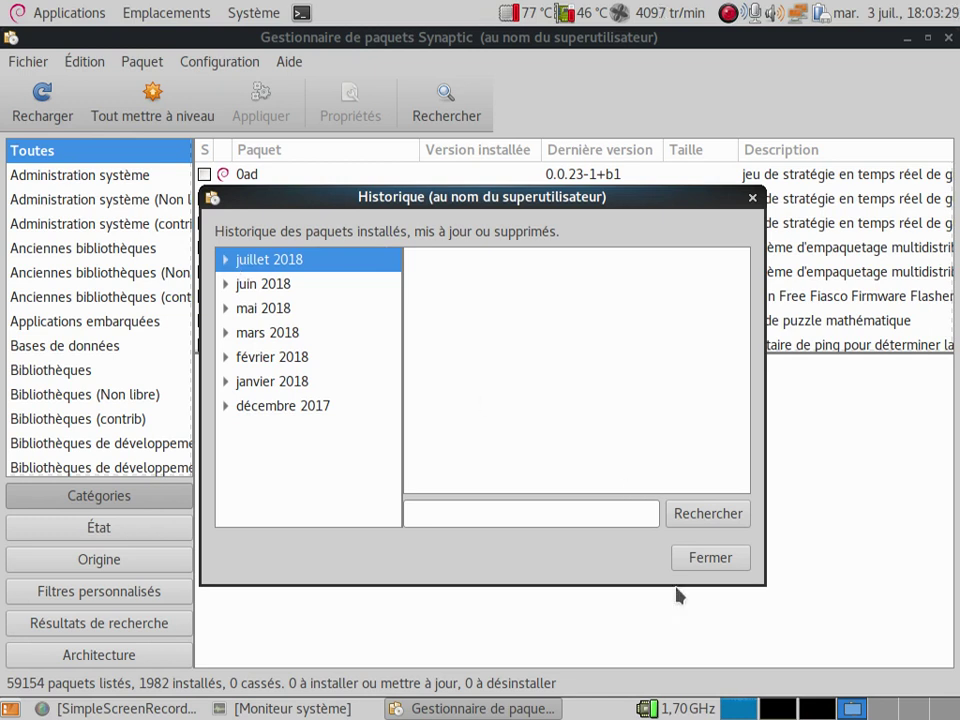
click(697, 560)
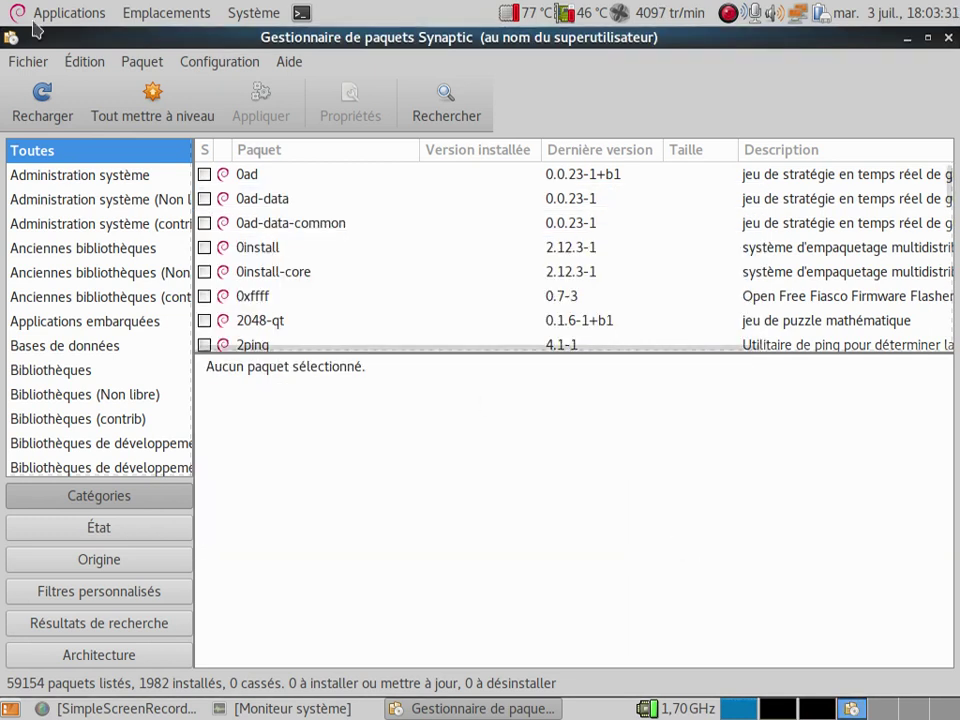
Reload the package information and mark all available upgrades, reviewing and accepting the proposed additional changes
click(37, 96)
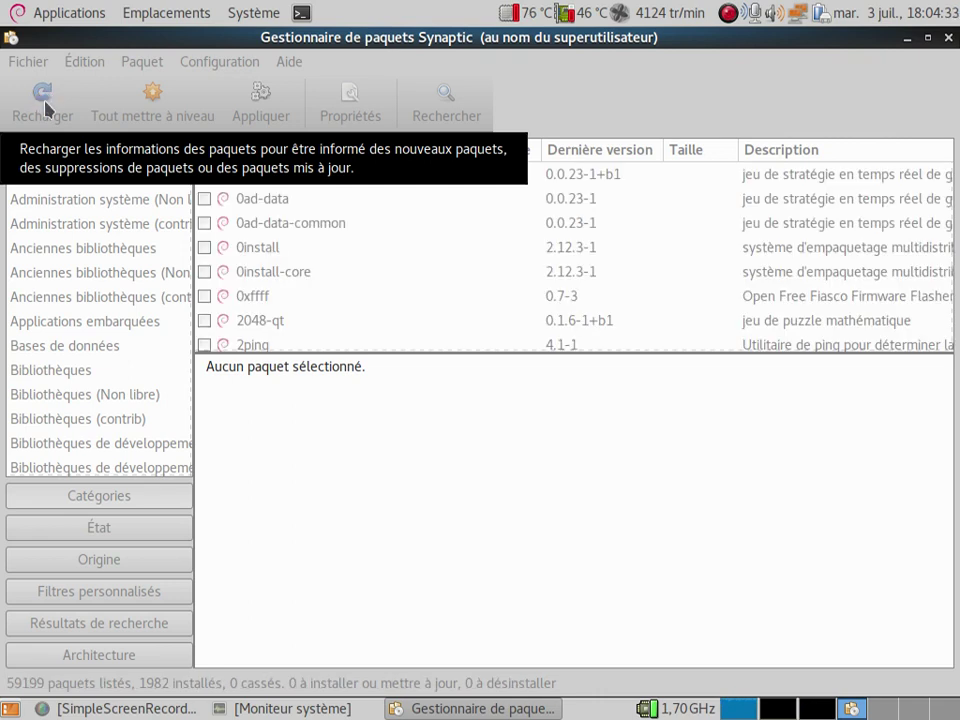
click(154, 94)
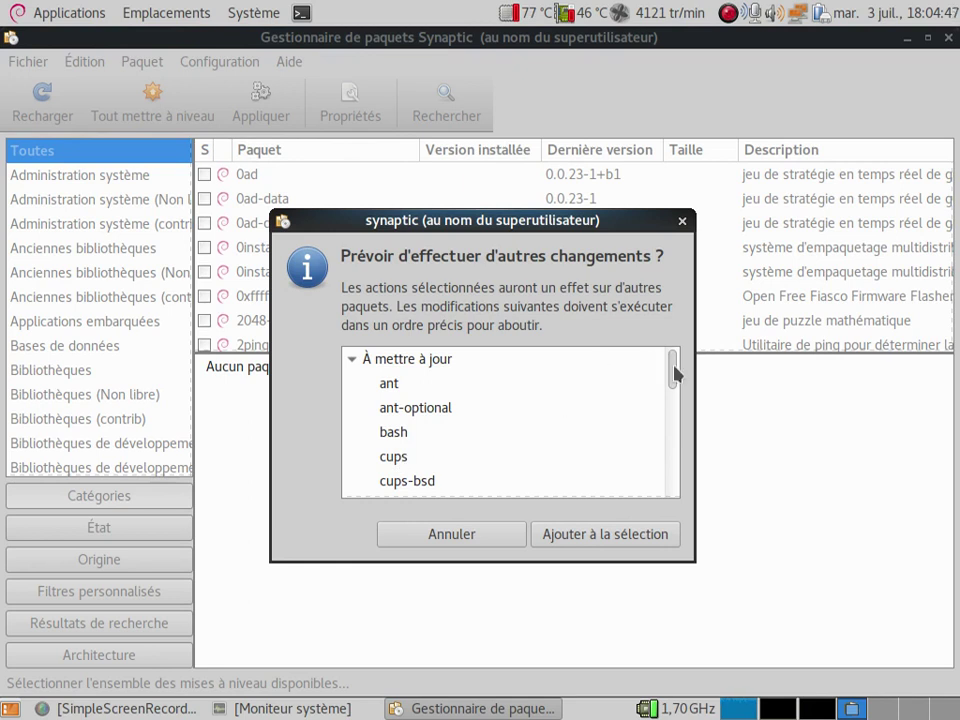
scroll(676, 374, down, 5)
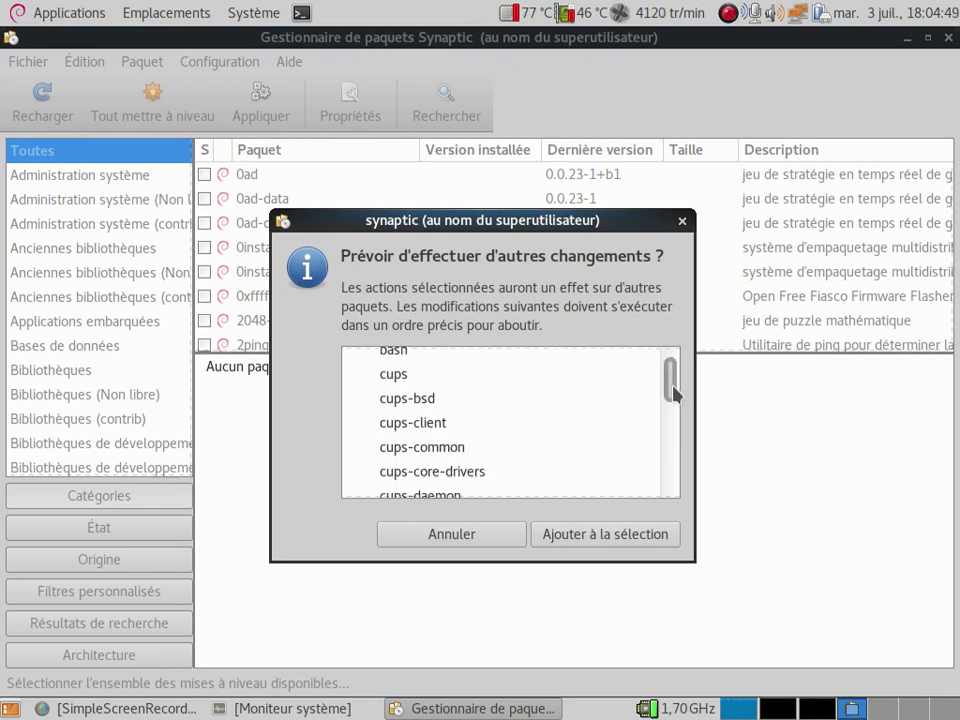
scroll(676, 432, down, 3)
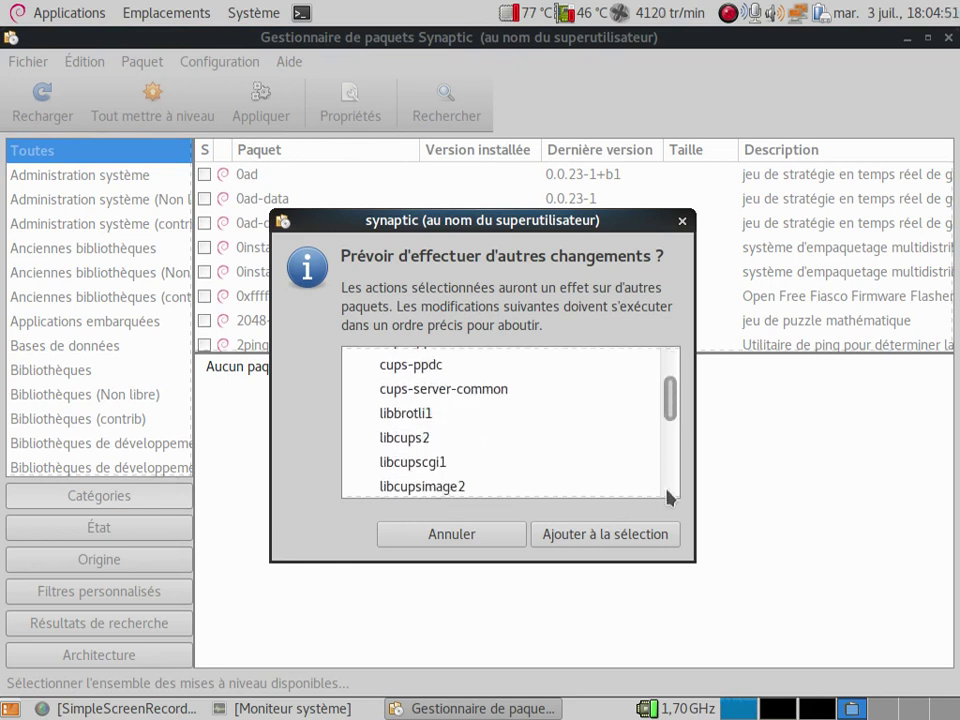
drag(676, 412, 684, 493)
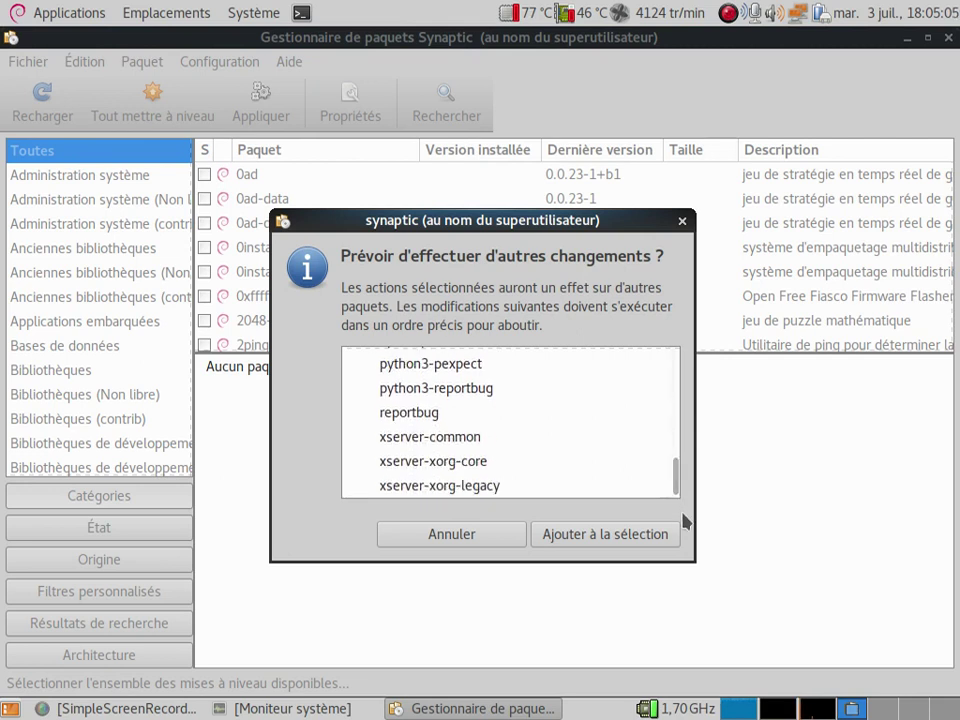
click(602, 534)
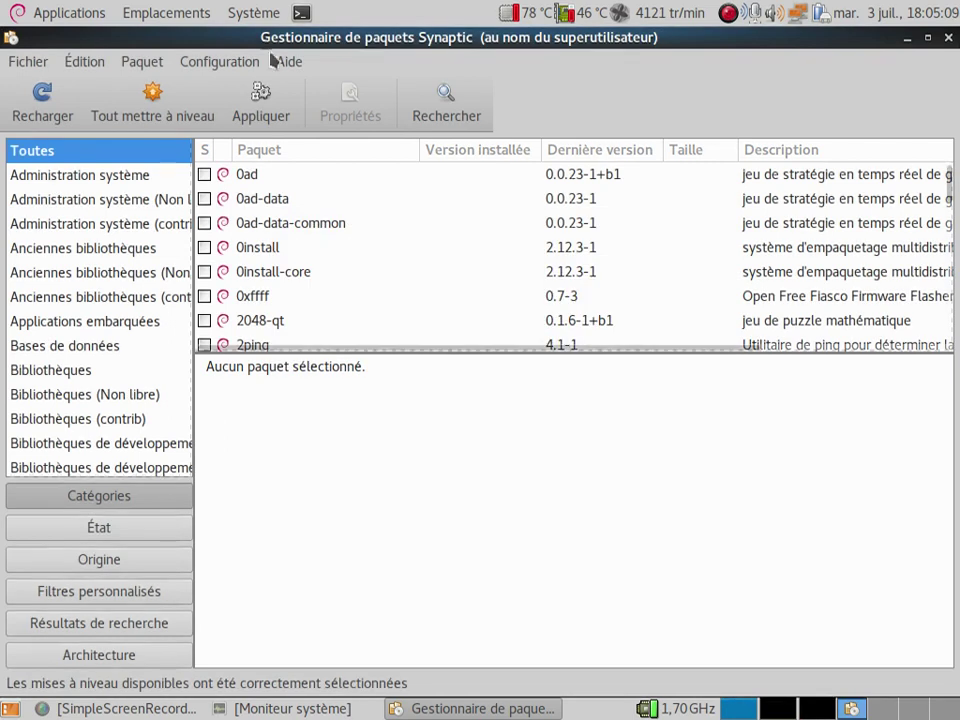
Apply the marked upgrades after expanding the update list, and show the individual download files and detailed installation information
click(266, 118)
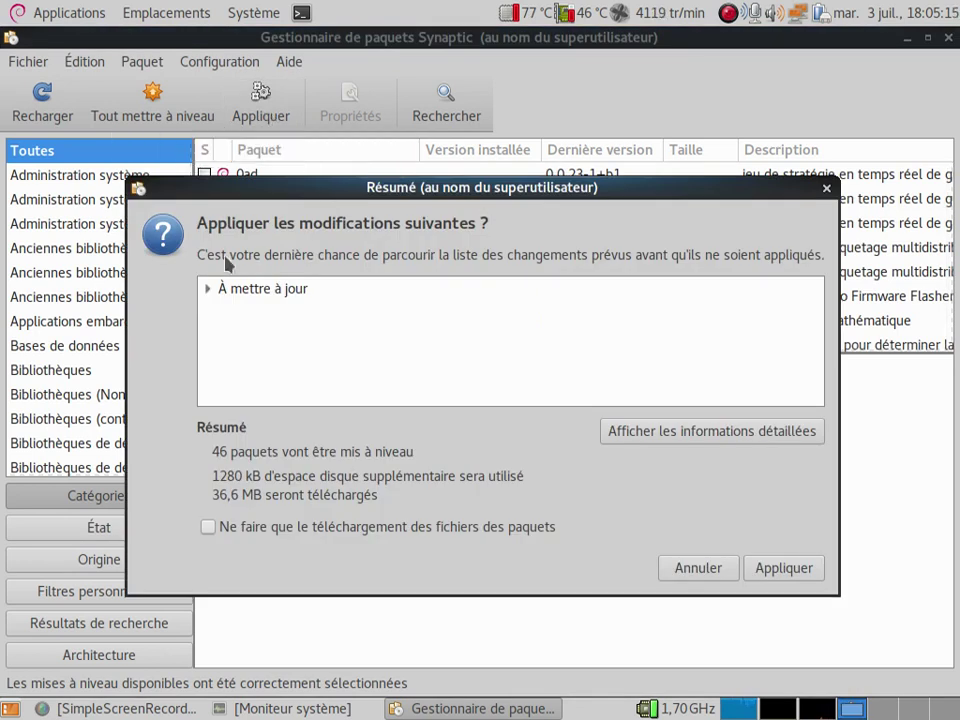
click(206, 289)
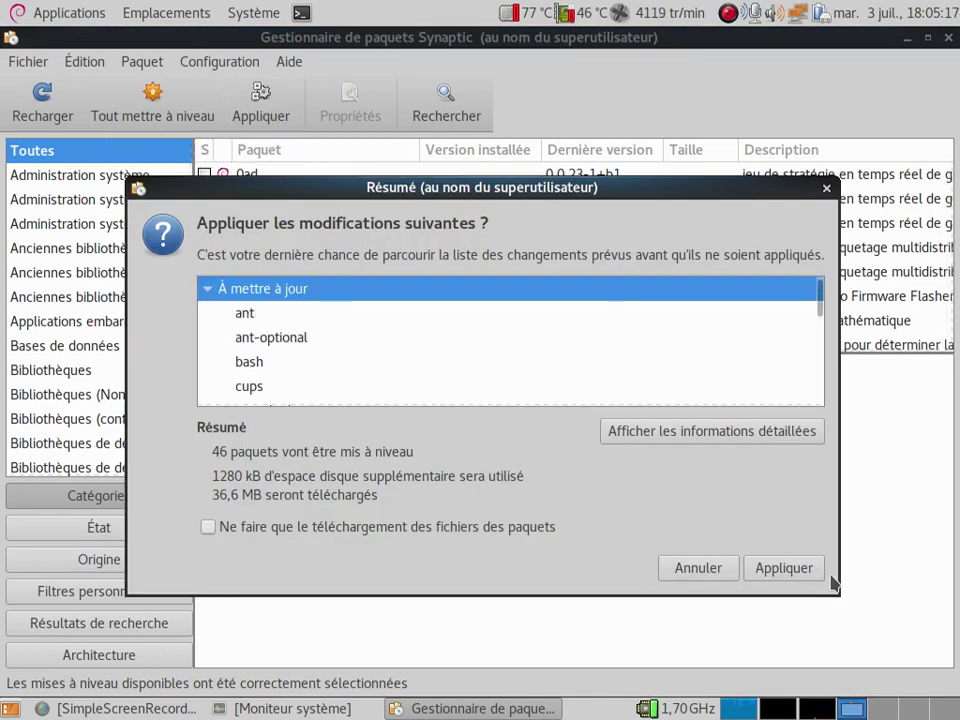
click(792, 566)
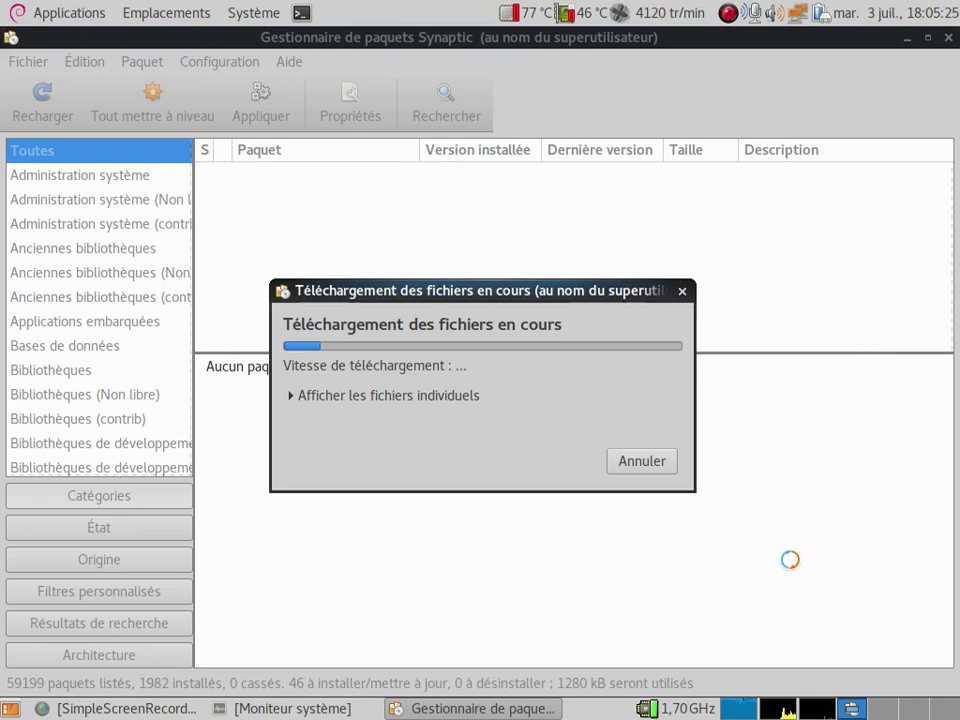
click(291, 396)
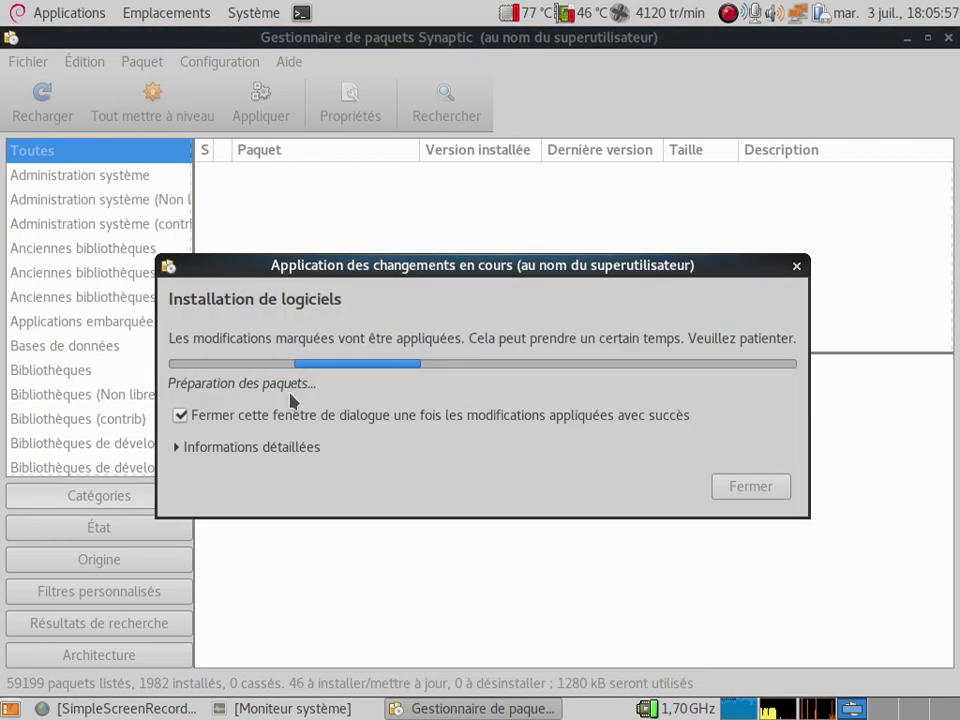
click(180, 450)
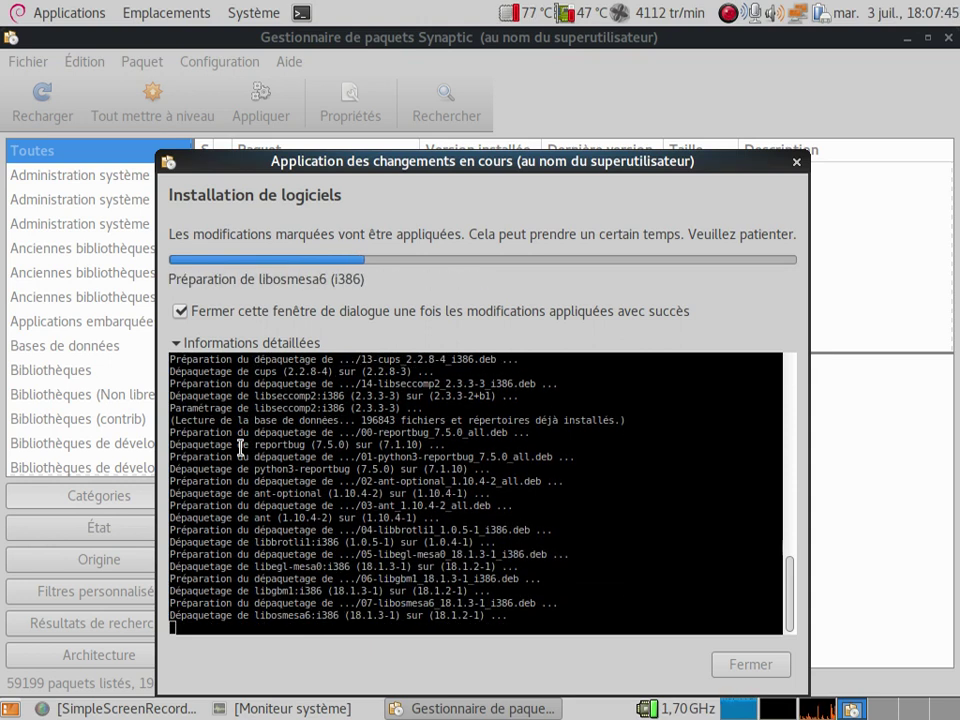
Look through the installed applications in each category, from Accessoires and Bureautique through Graphisme and Internet to Son et vidéo
click(57, 8)
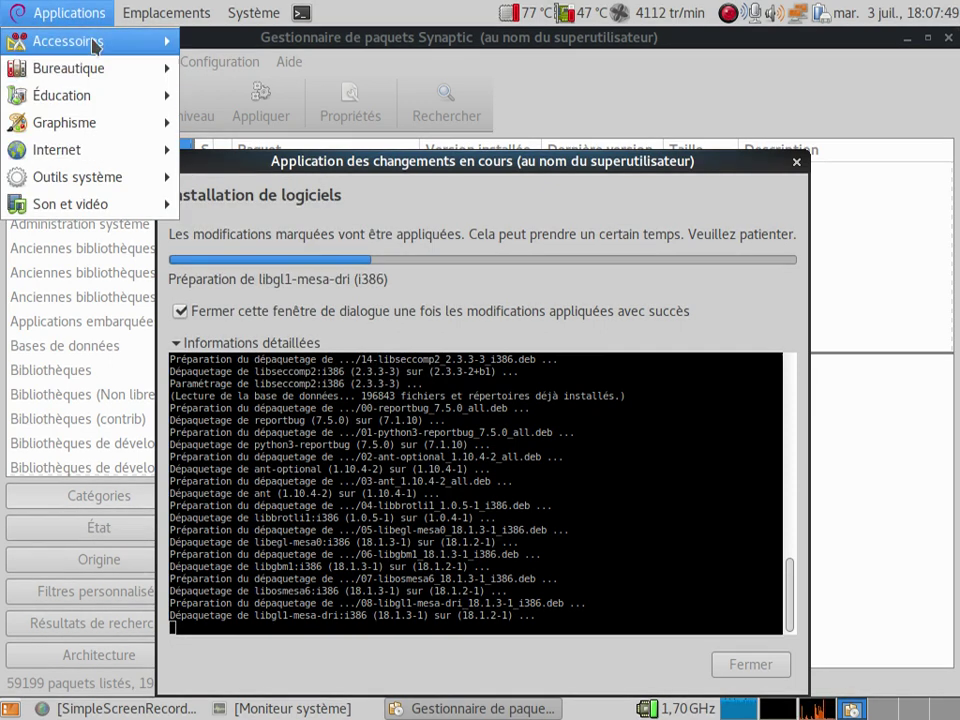
mouse_move(96, 42)
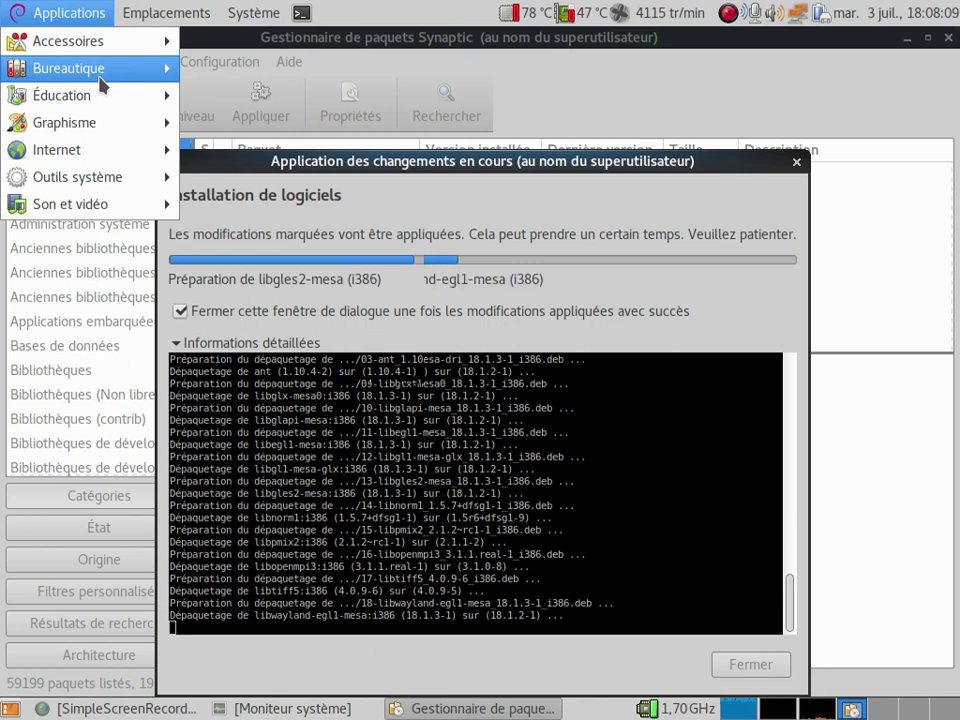
mouse_move(102, 100)
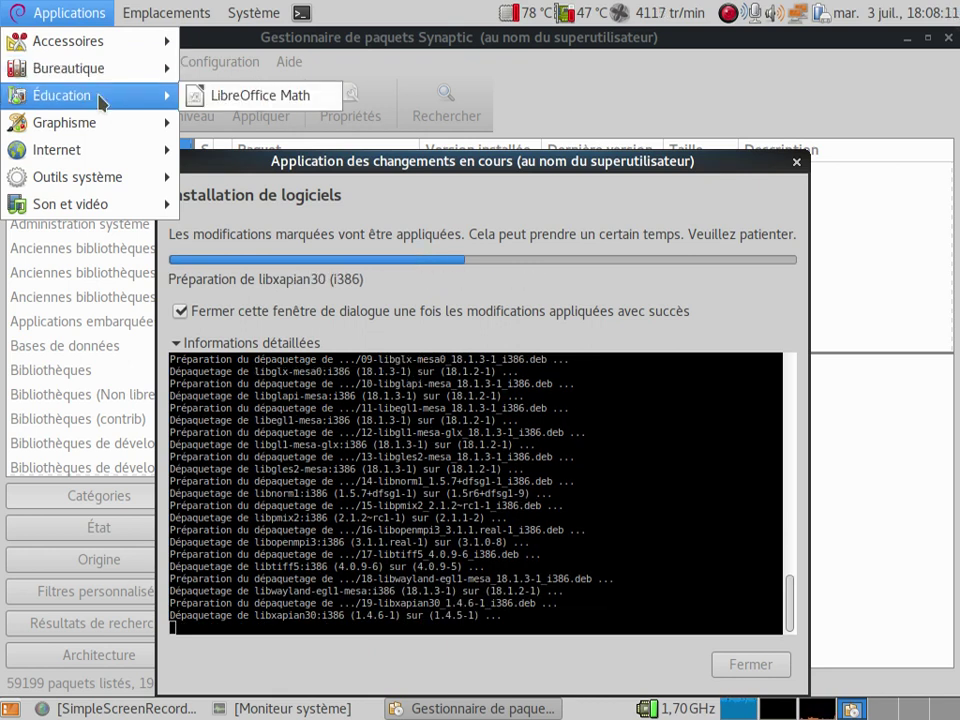
mouse_move(94, 123)
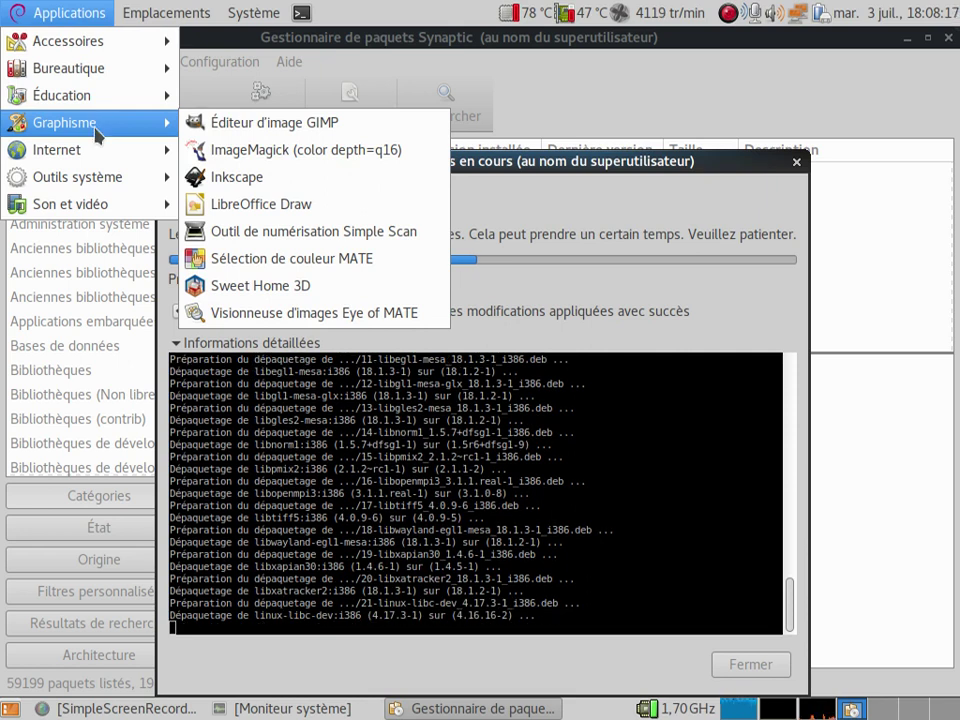
mouse_move(94, 152)
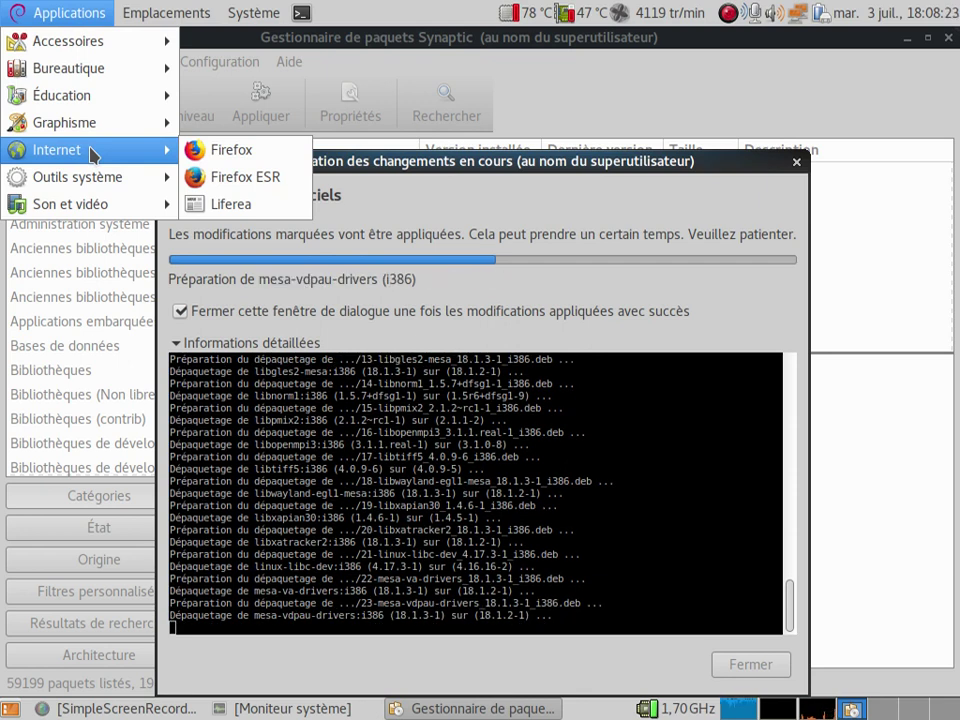
mouse_move(93, 186)
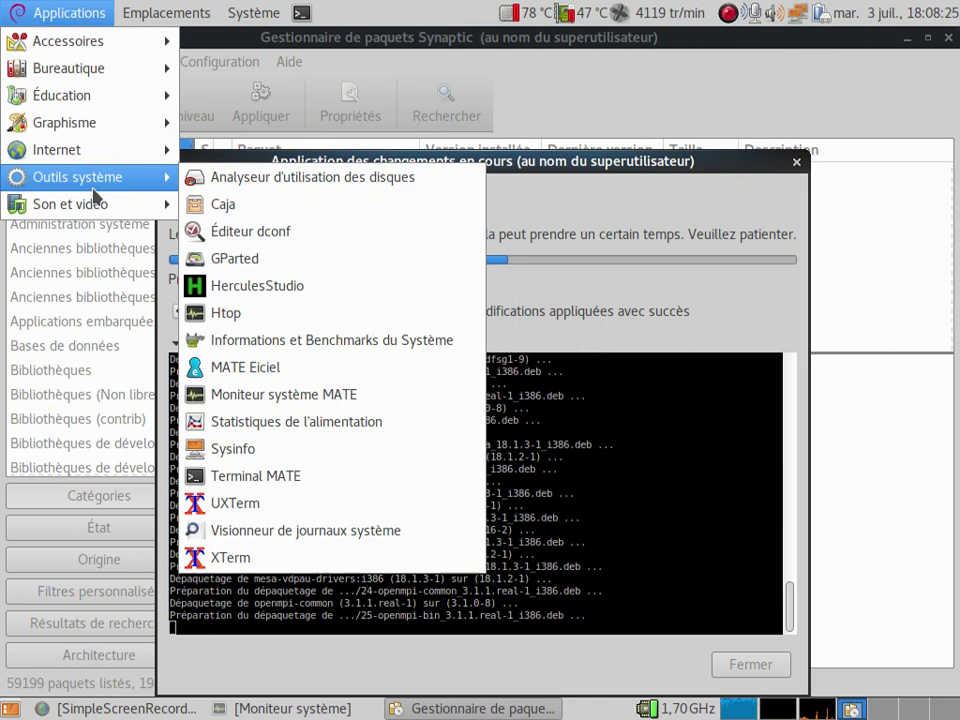
mouse_move(97, 212)
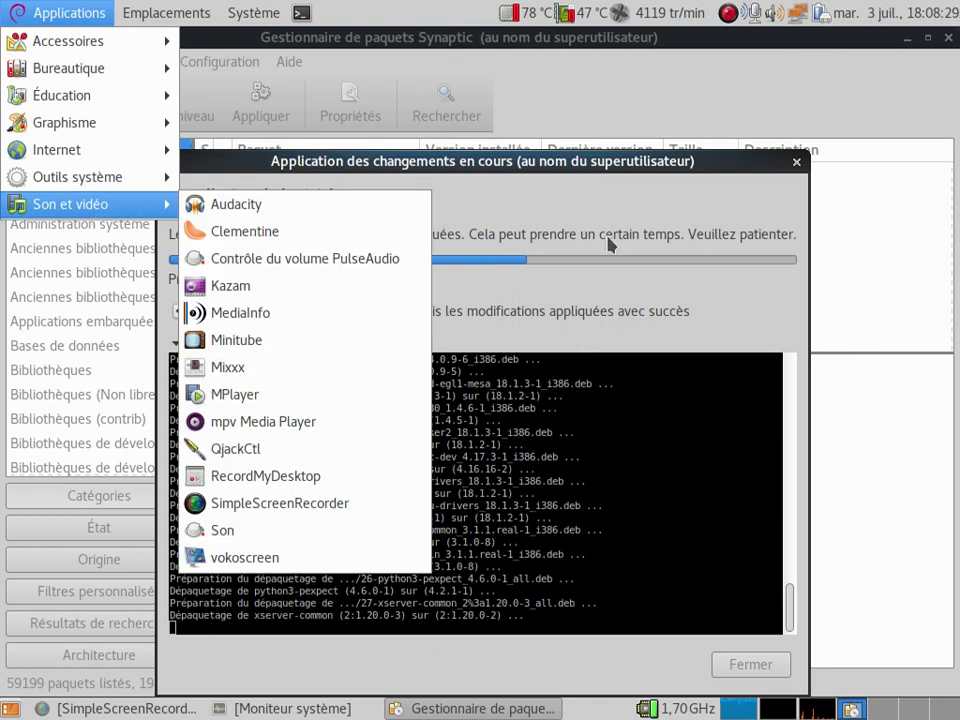
click(840, 252)
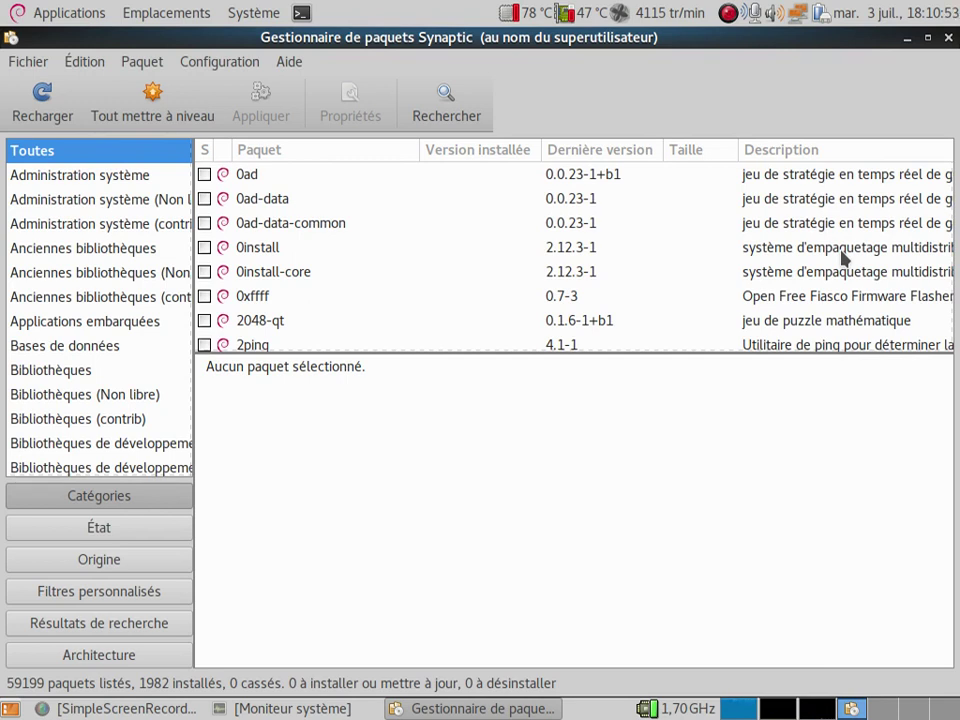
Close the Synaptic package manager and launch LibreOffice Writer
click(948, 38)
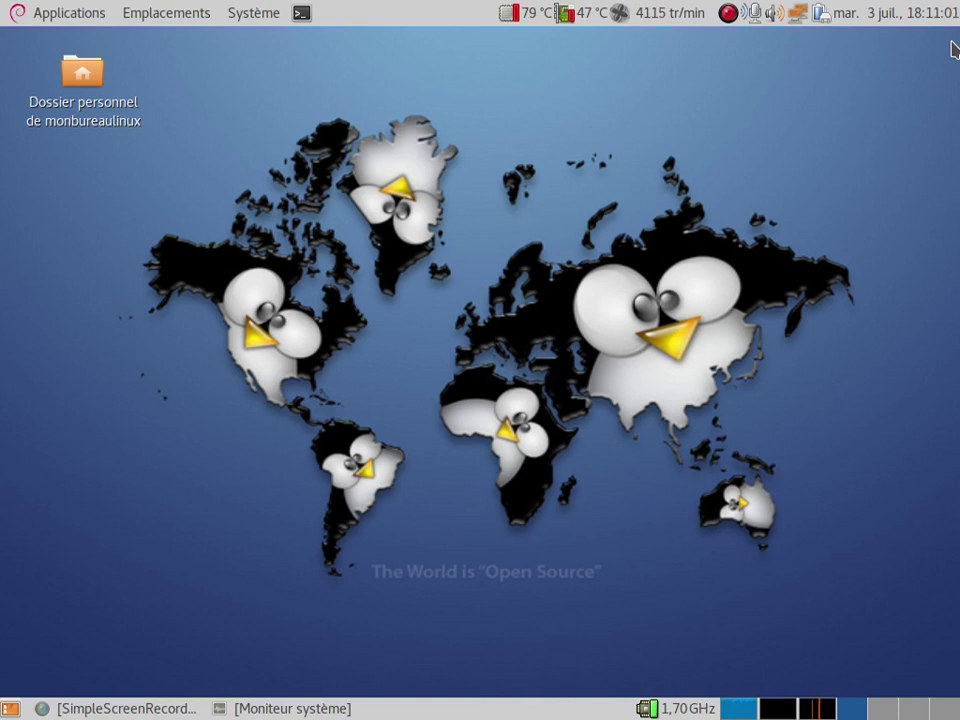
click(54, 16)
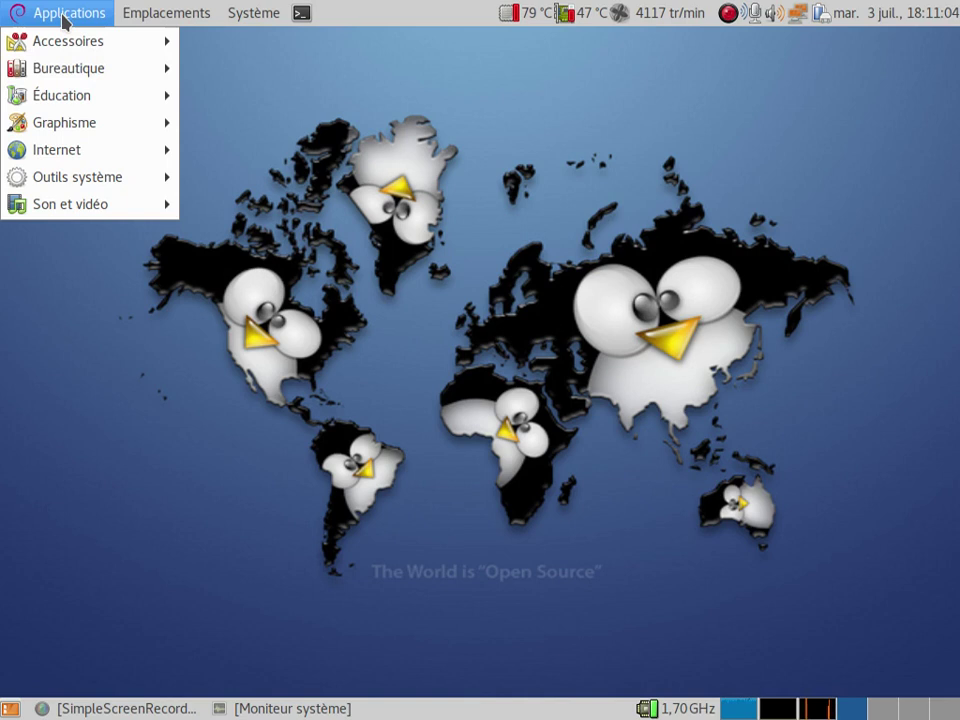
click(133, 70)
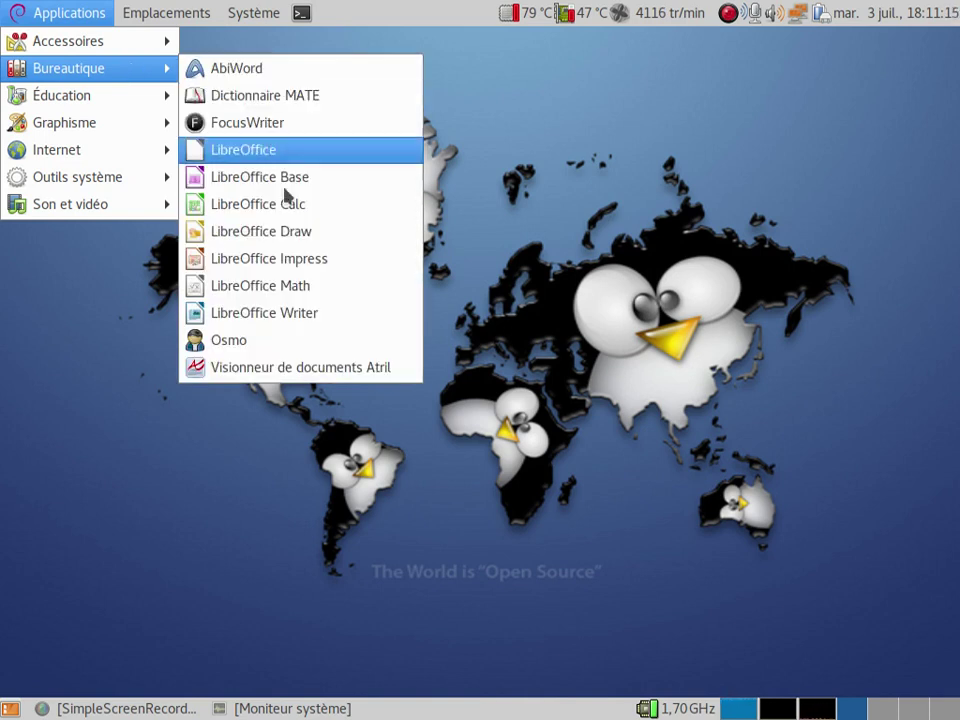
click(334, 313)
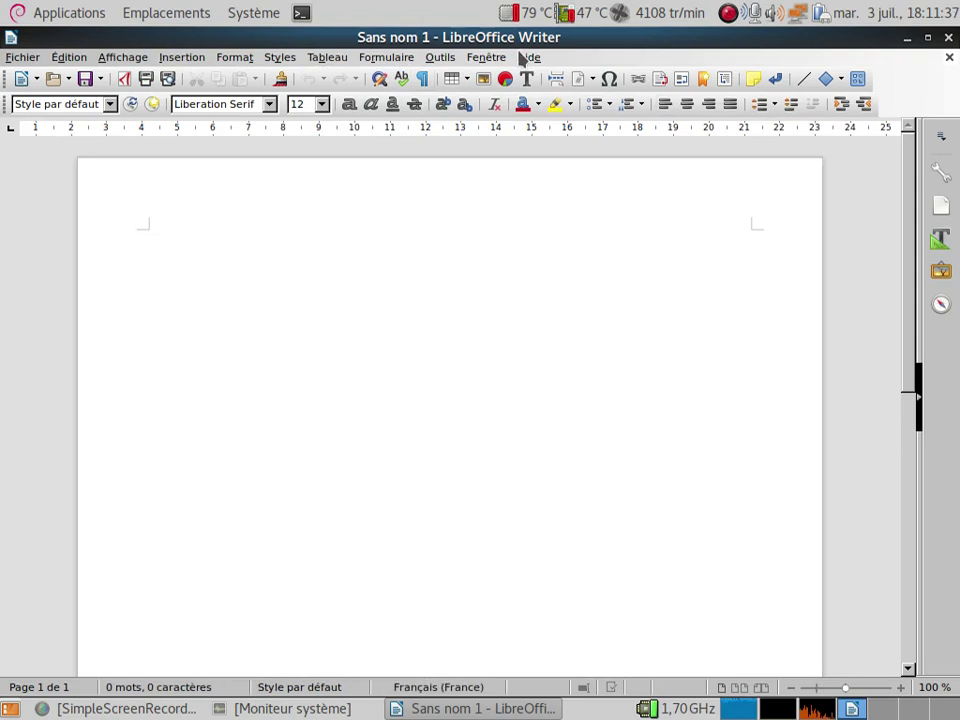
Show LibreOffice's version information, moving its window clear of the corner, and close both it and Writer
click(529, 57)
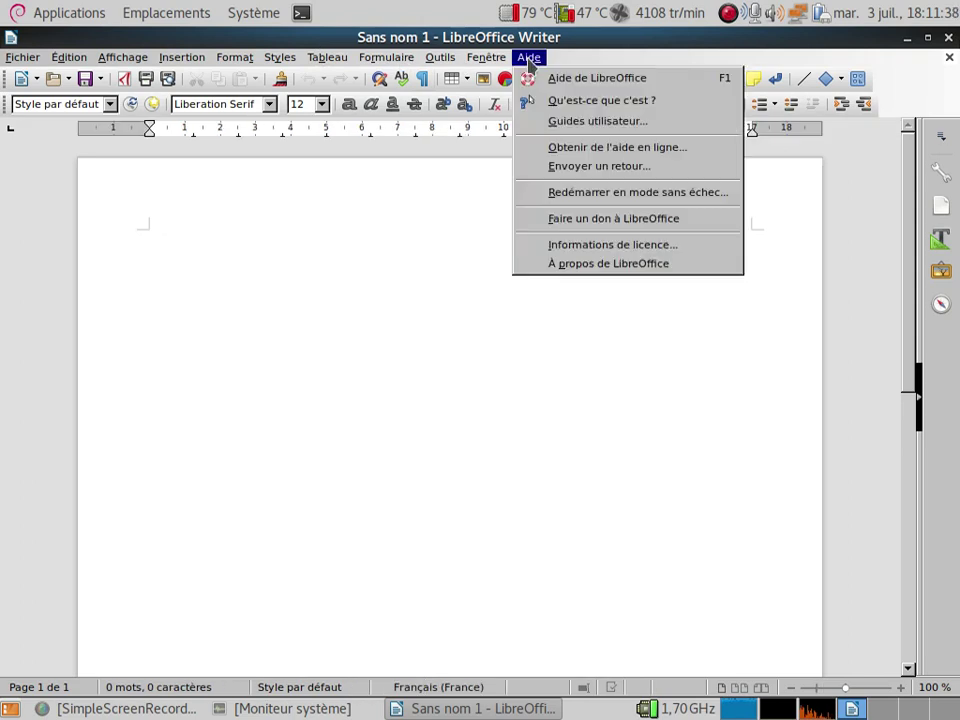
click(619, 266)
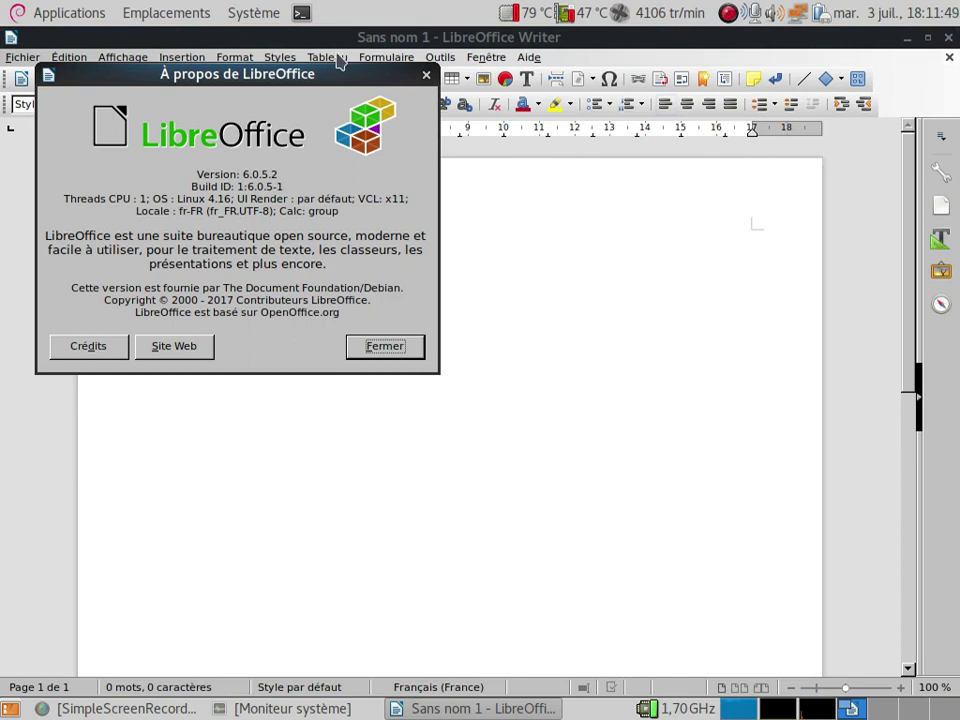
drag(328, 76, 450, 115)
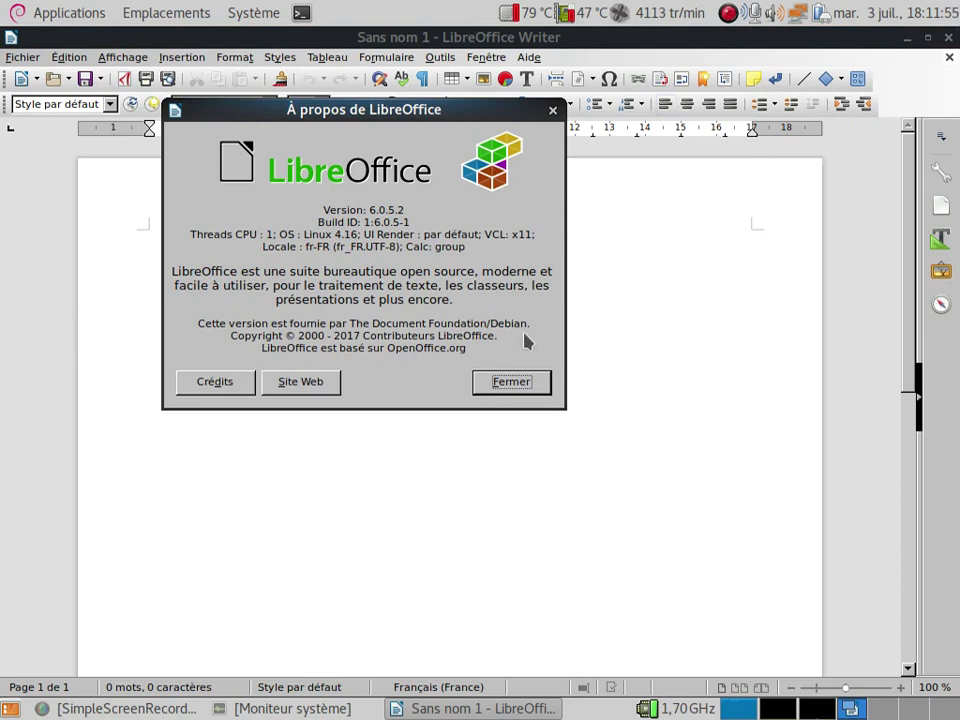
click(530, 381)
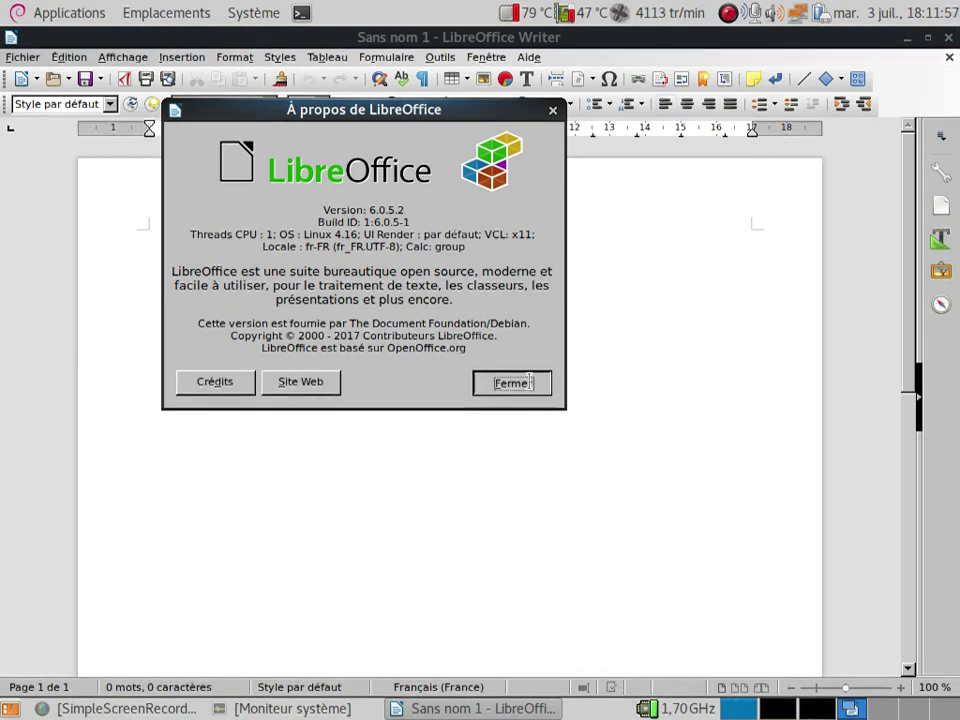
click(947, 40)
Launch LibreOffice Calc with an empty spreadsheet and close it once it has loaded
click(41, 14)
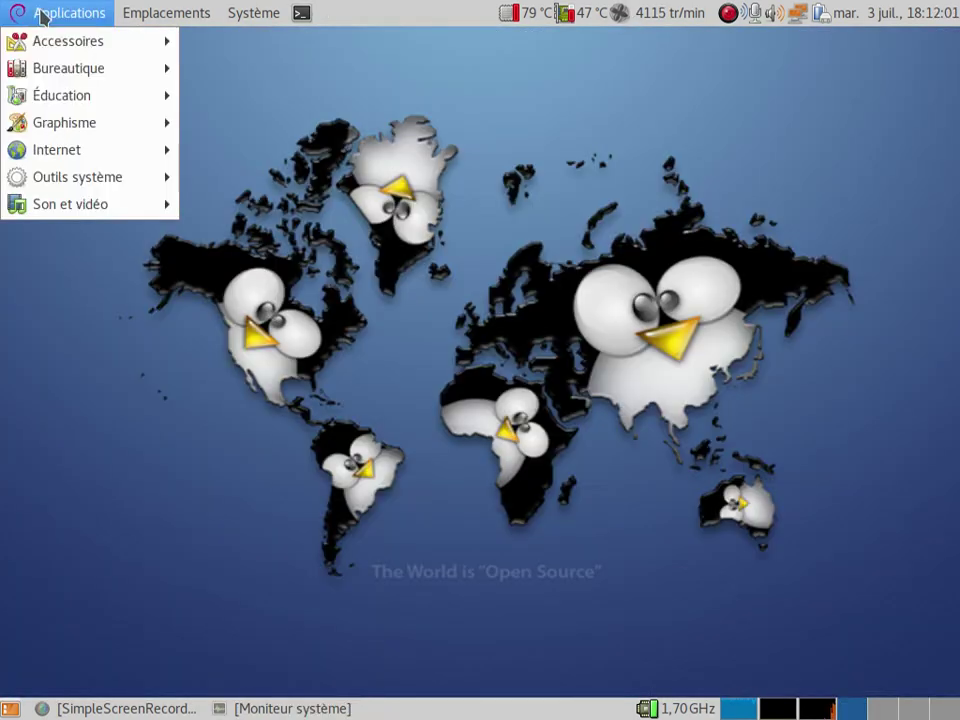
mouse_move(118, 78)
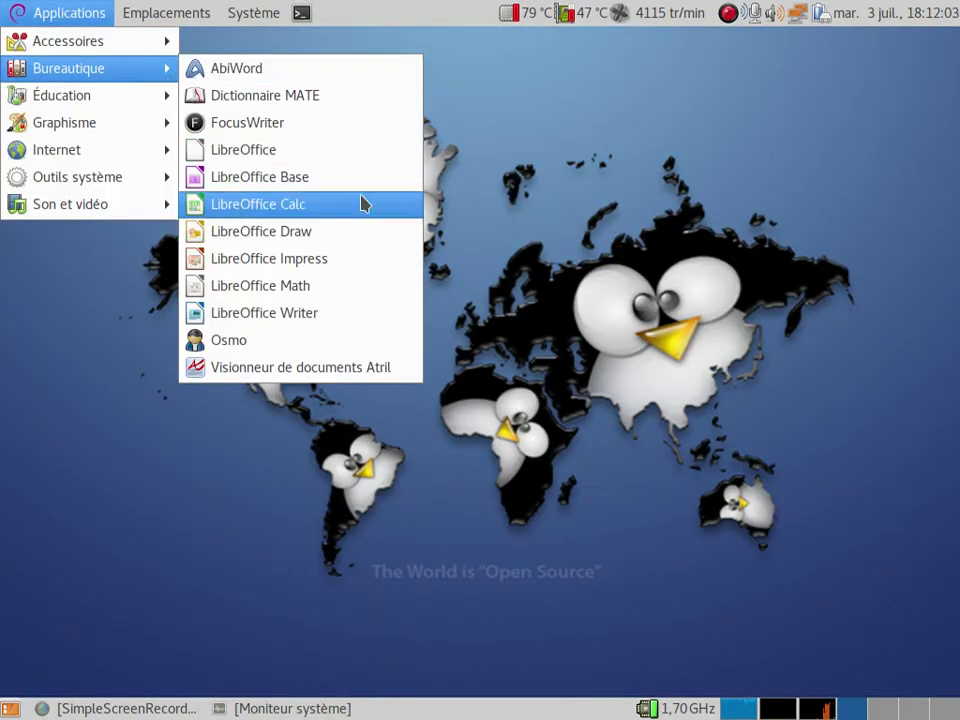
click(327, 200)
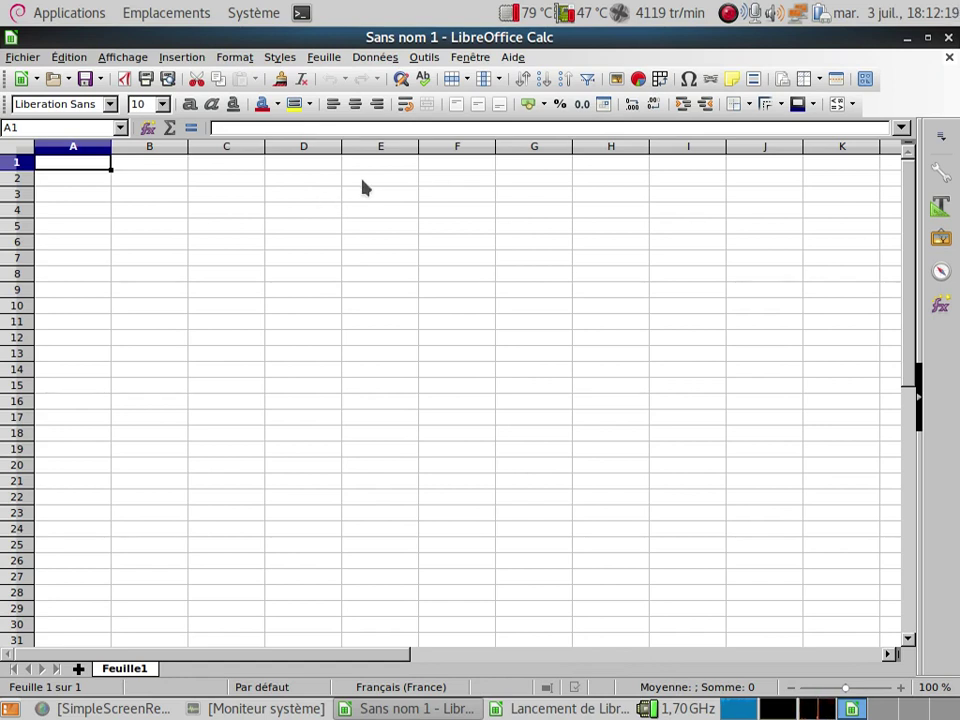
click(947, 40)
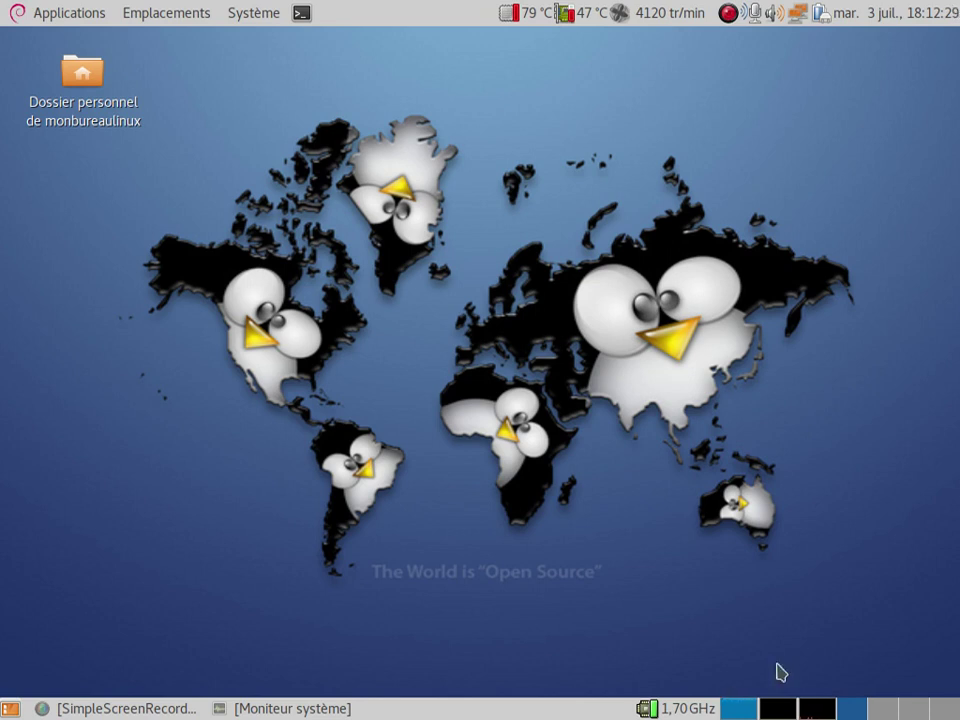
Restore the minimized Moniteur système window to view the system information
click(287, 710)
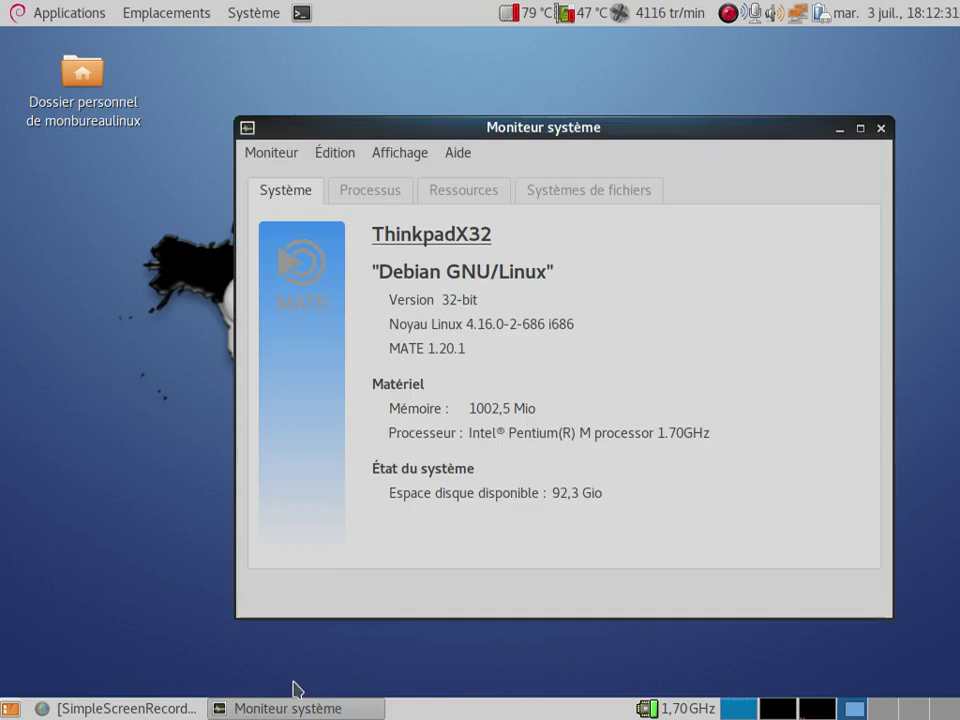